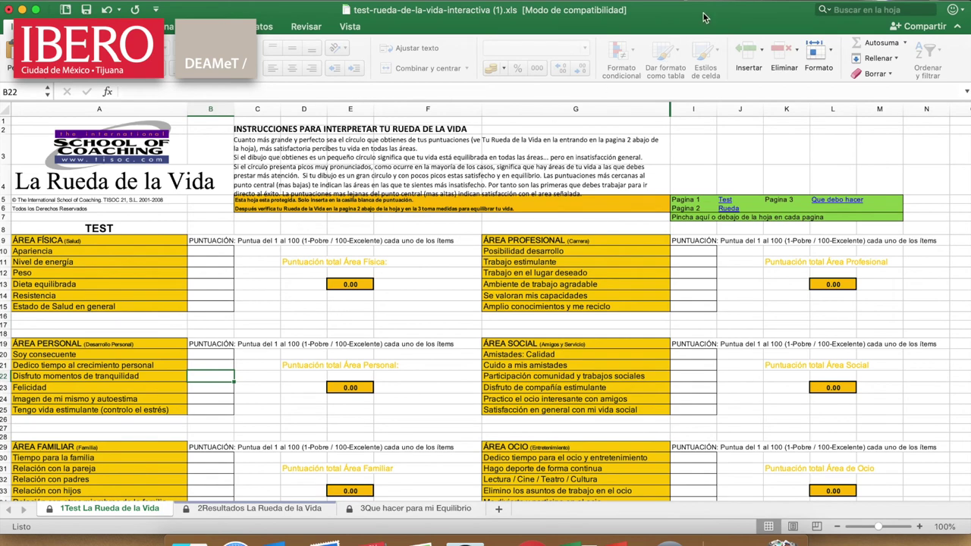
Make the video recording window float above all other windows, and bring the workbook back to the front in its original place.
left_click_drag(703, 16, 688, 57)
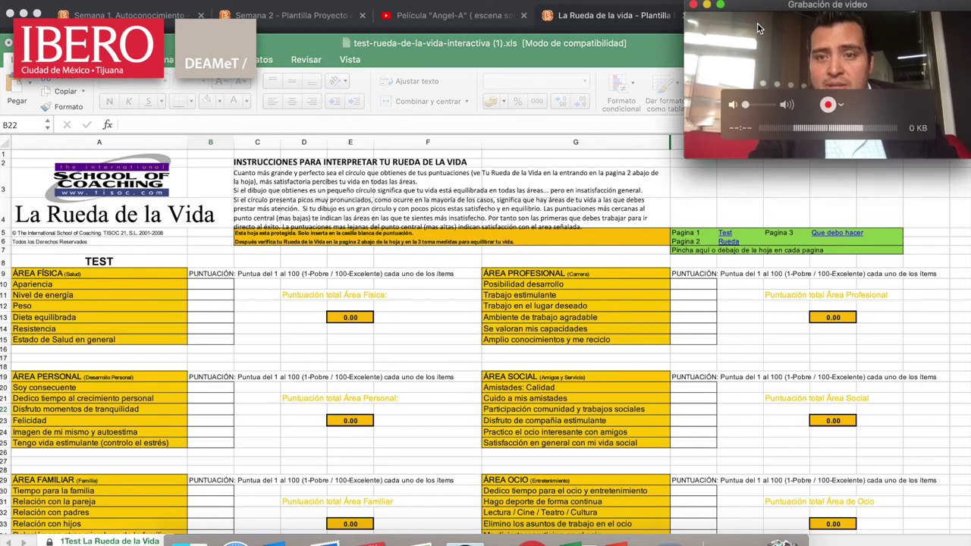
left_click(296, 2)
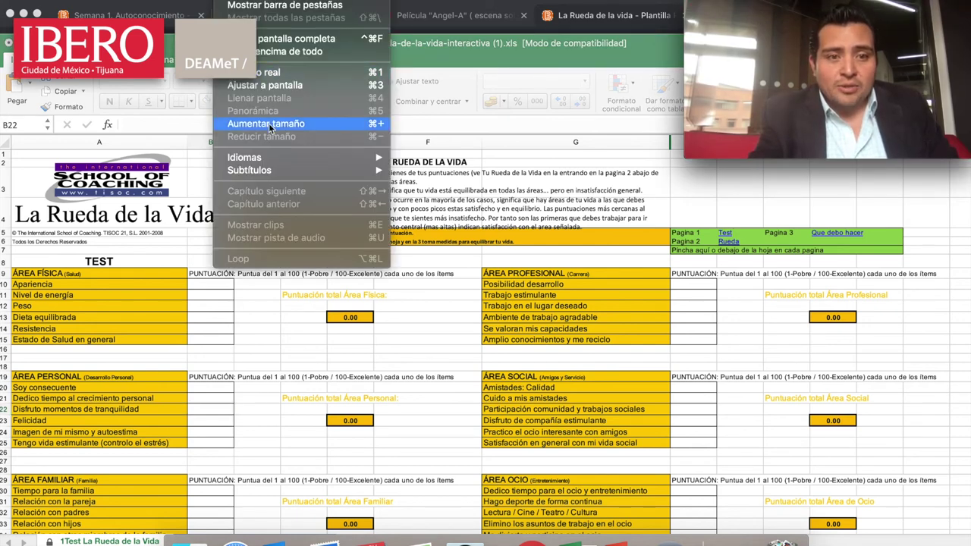
left_click(292, 53)
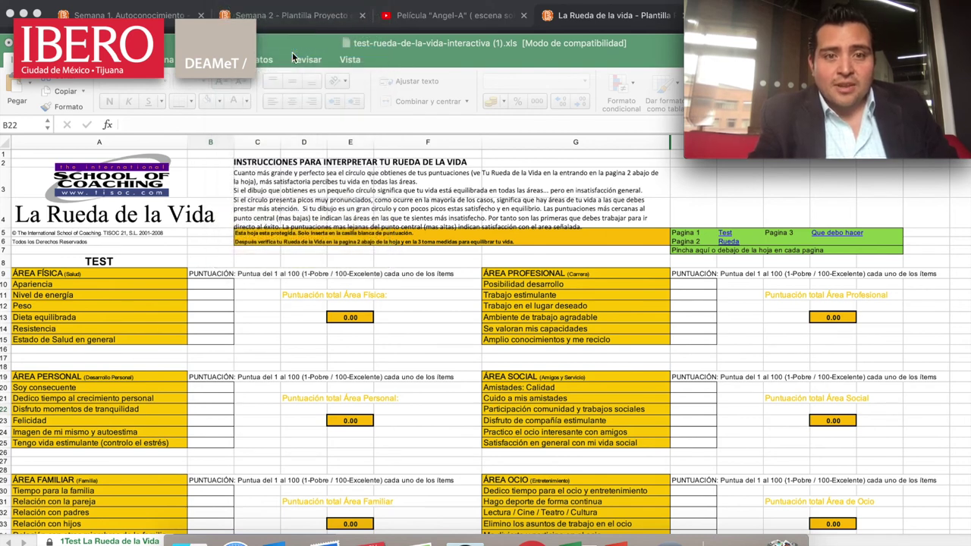
left_click(649, 52)
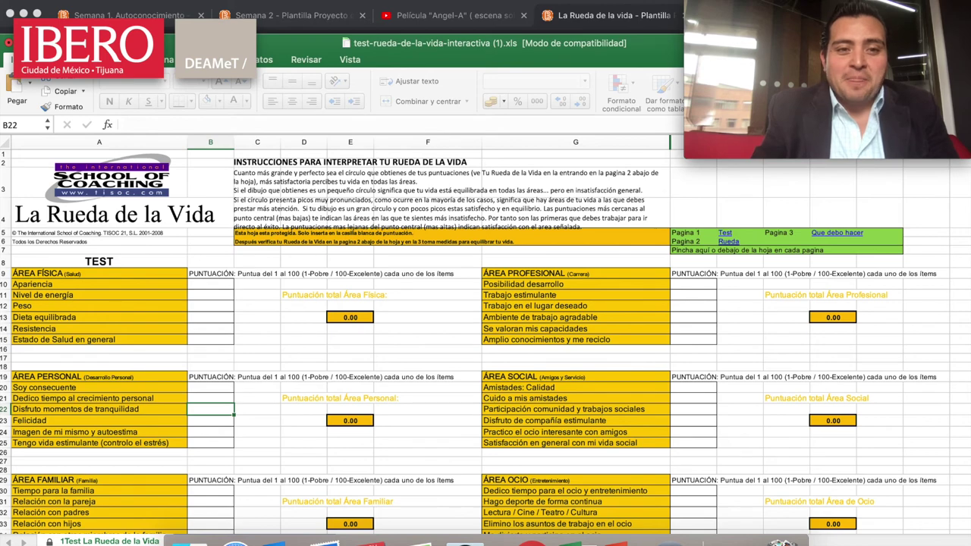
left_click_drag(266, 43, 269, 9)
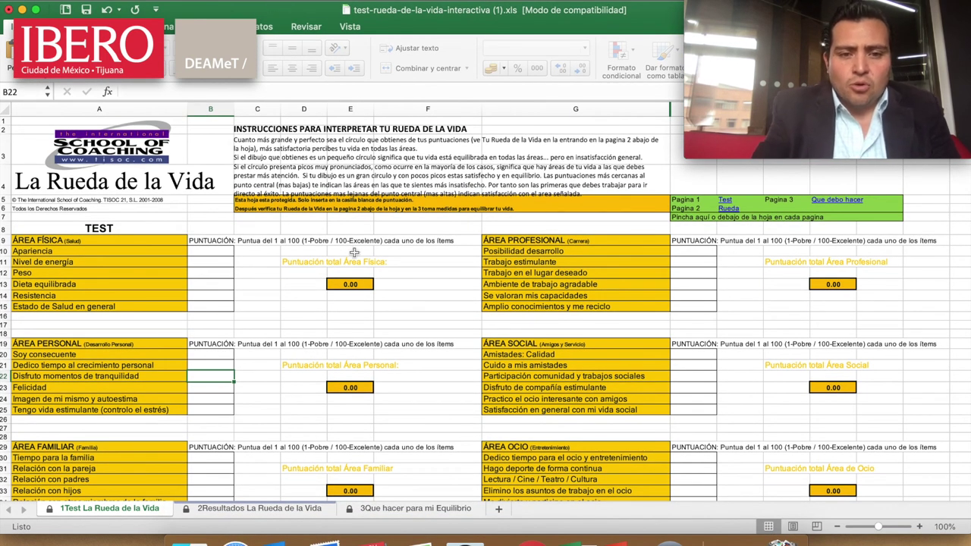
Examine the life areas and their scoring items on the test sheet at a larger zoom.
scroll(353, 252, "up", 5)
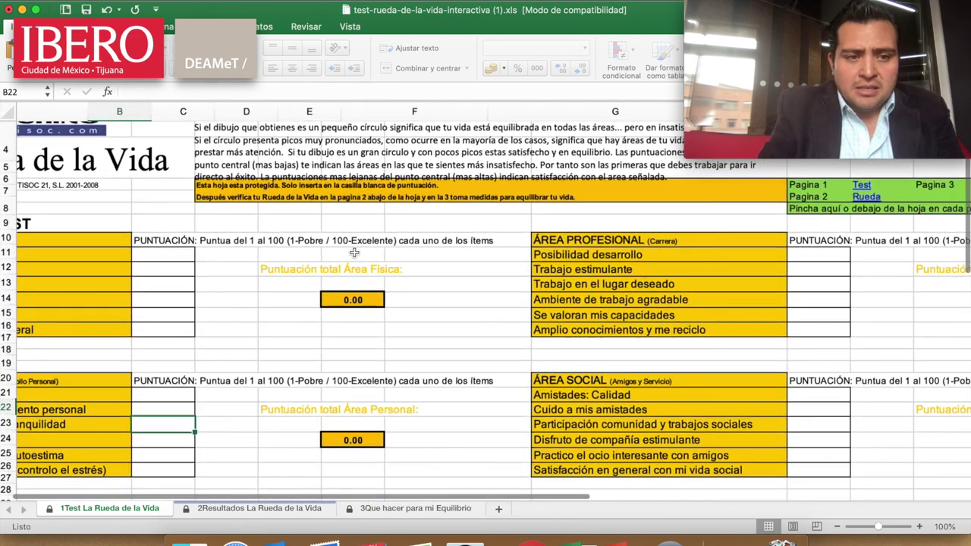
scroll(354, 253, "up", 5)
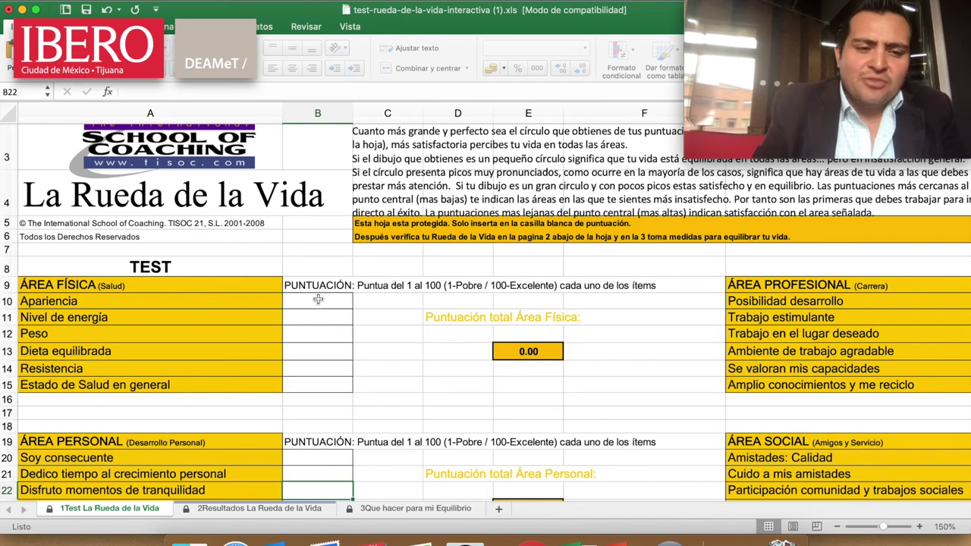
scroll(317, 299, "down", 2)
scroll(317, 299, "down", 10)
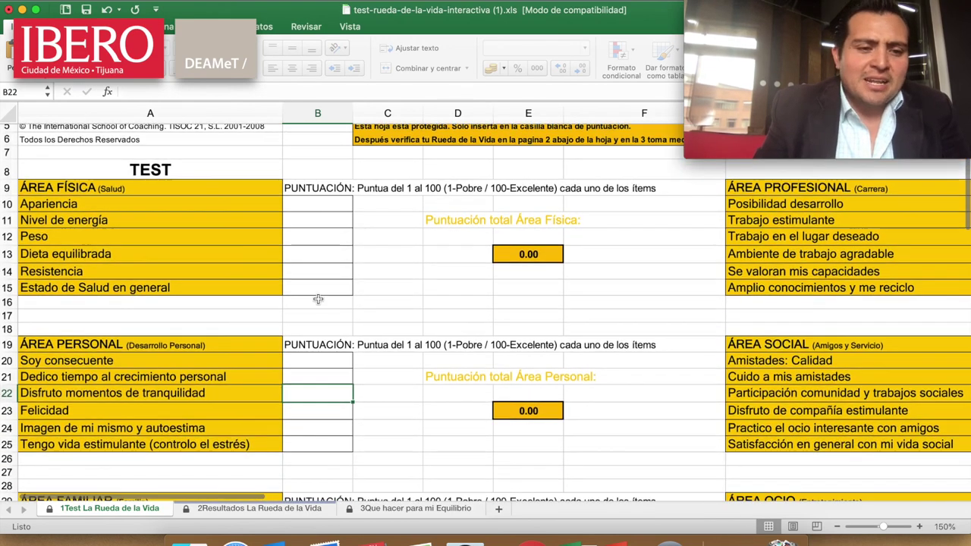
scroll(318, 299, "down", 10)
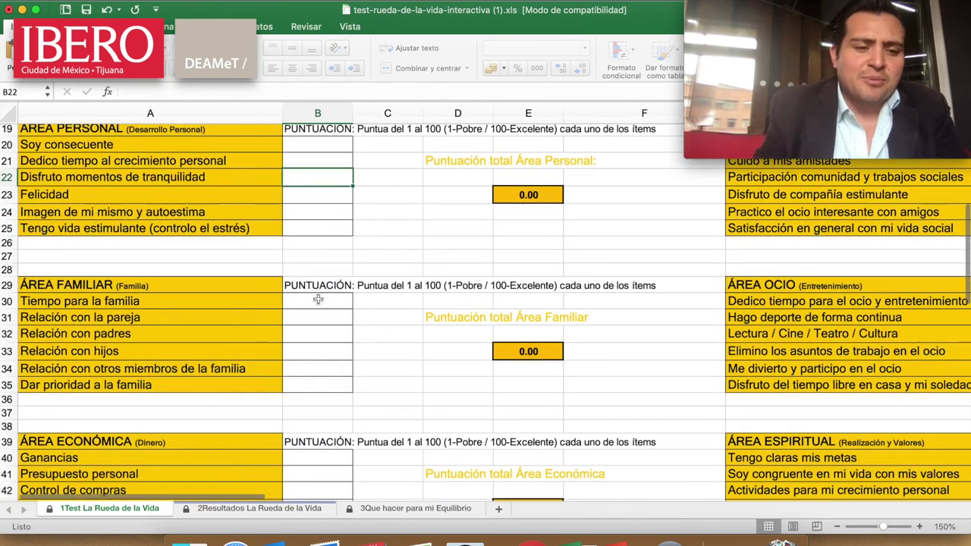
scroll(318, 300, "up", 10)
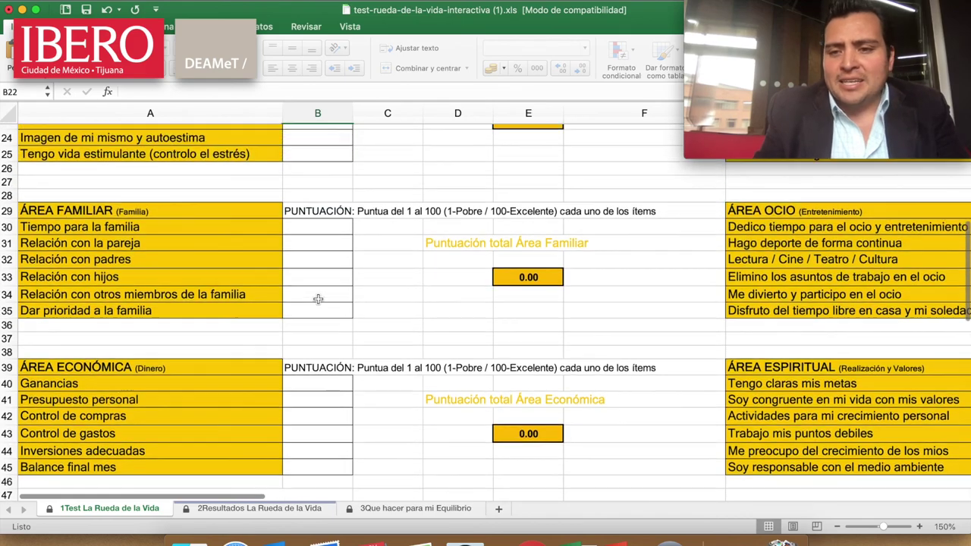
scroll(317, 299, "up", 5)
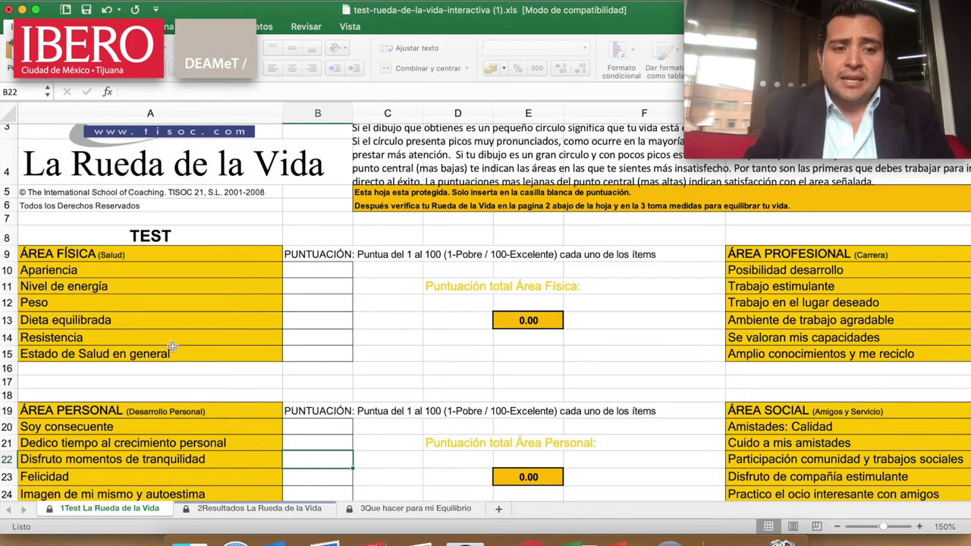
scroll(173, 345, "up", 5)
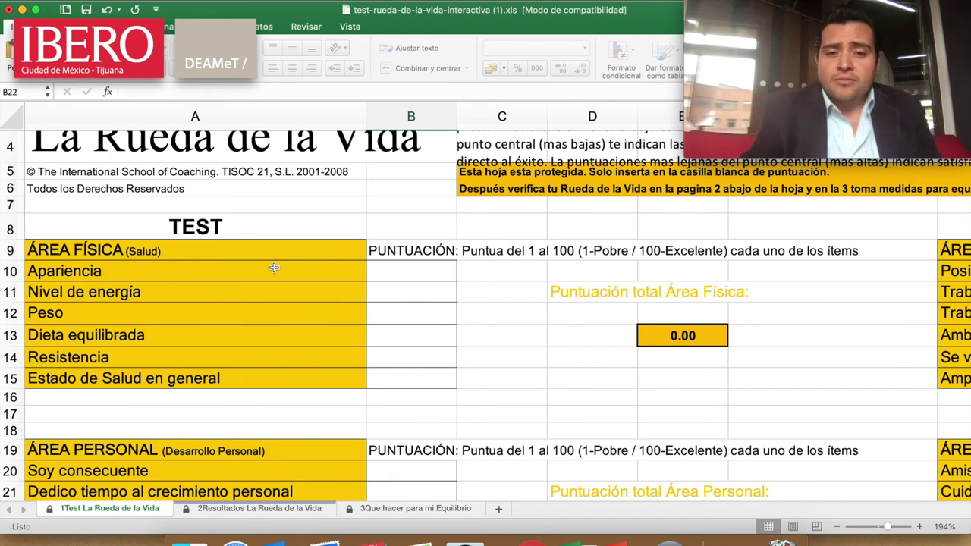
Score the first three Área Física items: Apariencia 80, Nivel de energía 90 and Peso 43.
left_click(402, 271)
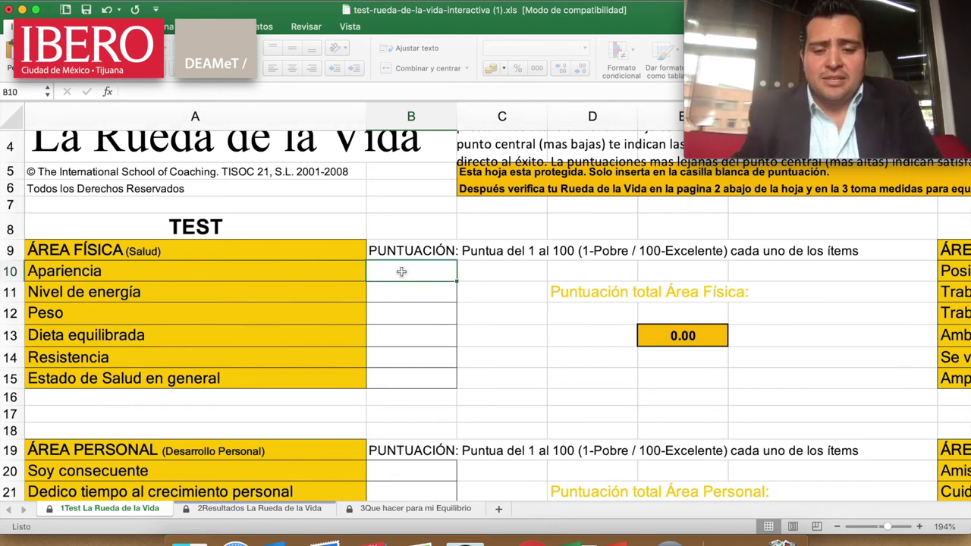
type("80")
key("Return")
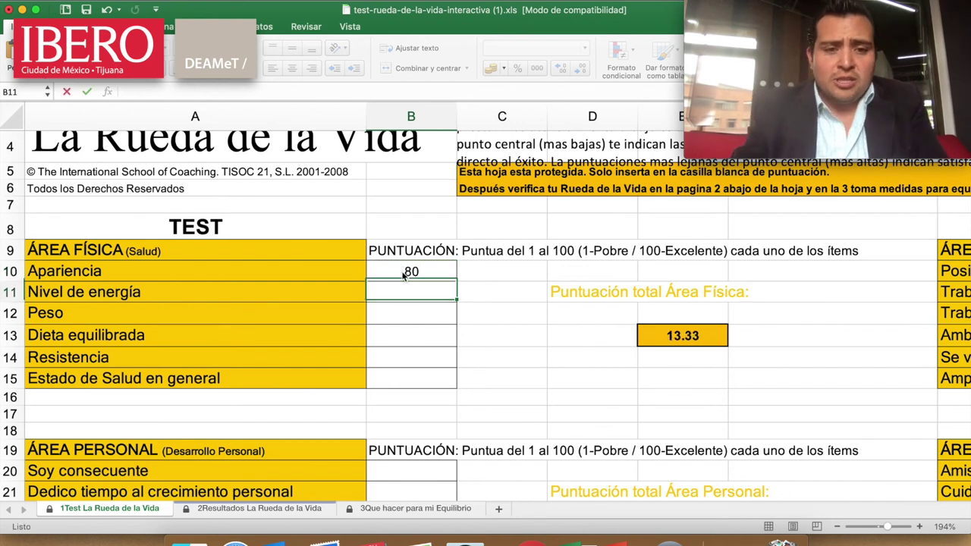
type("90")
key("Return")
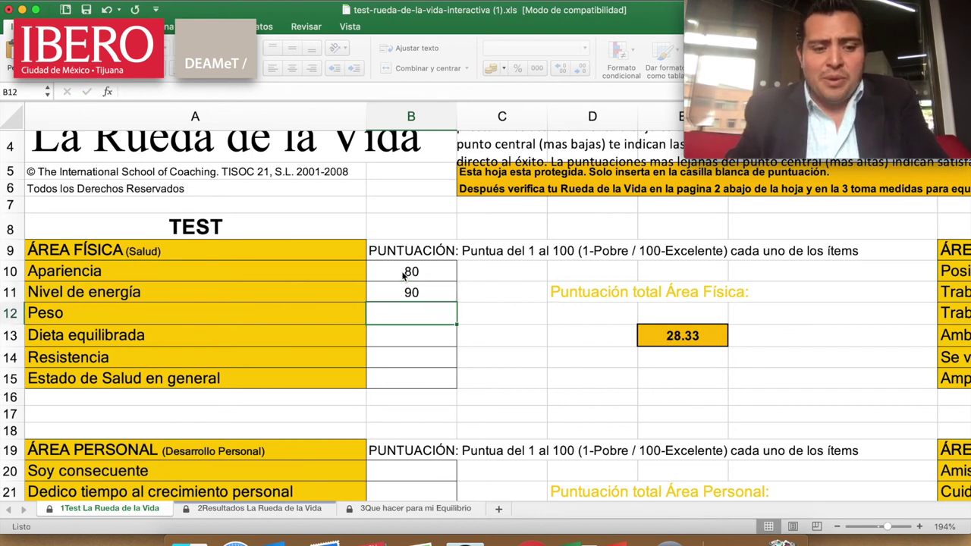
type("43")
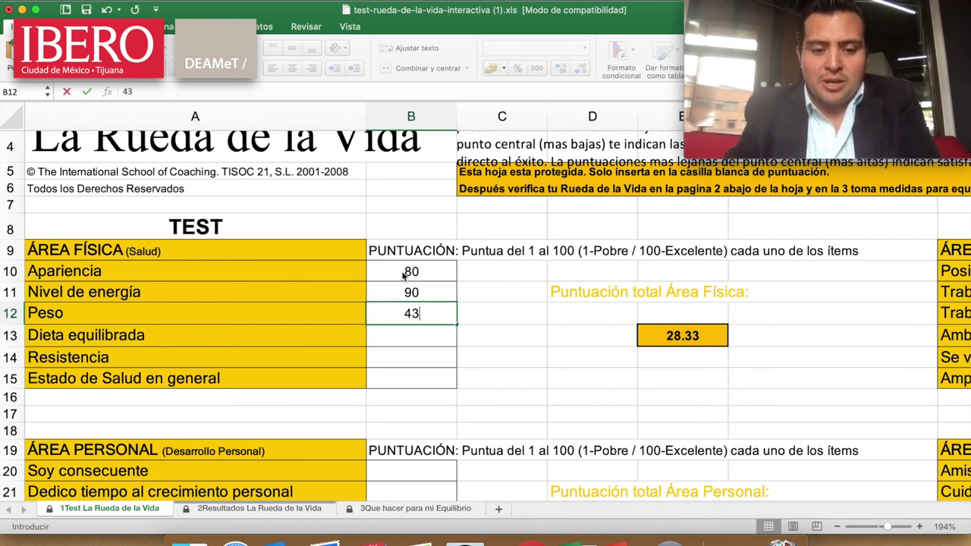
key("Return")
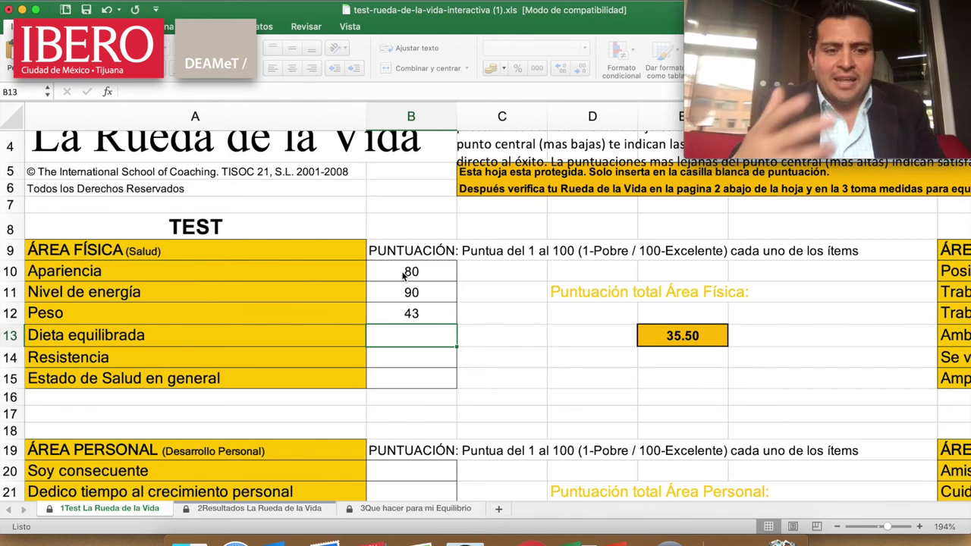
Score the remaining Área Física items: Dieta equilibrada 30, Resistencia 80 and Estado de Salud en general 75.
type("30")
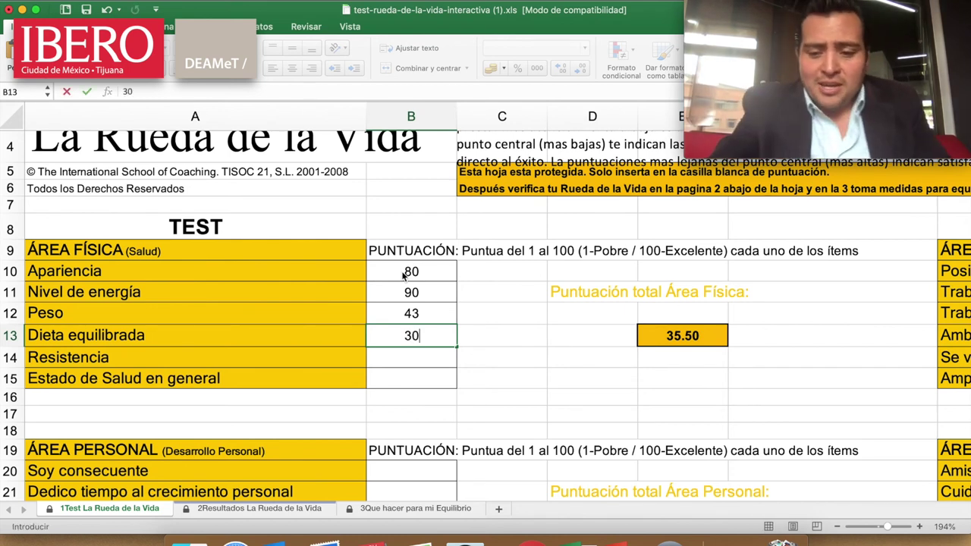
key("Return")
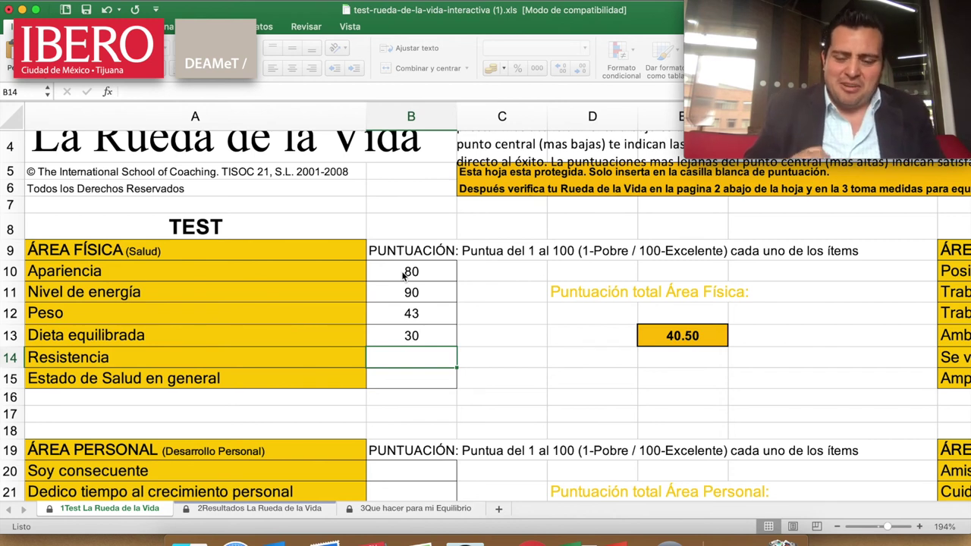
type("80")
key("Return")
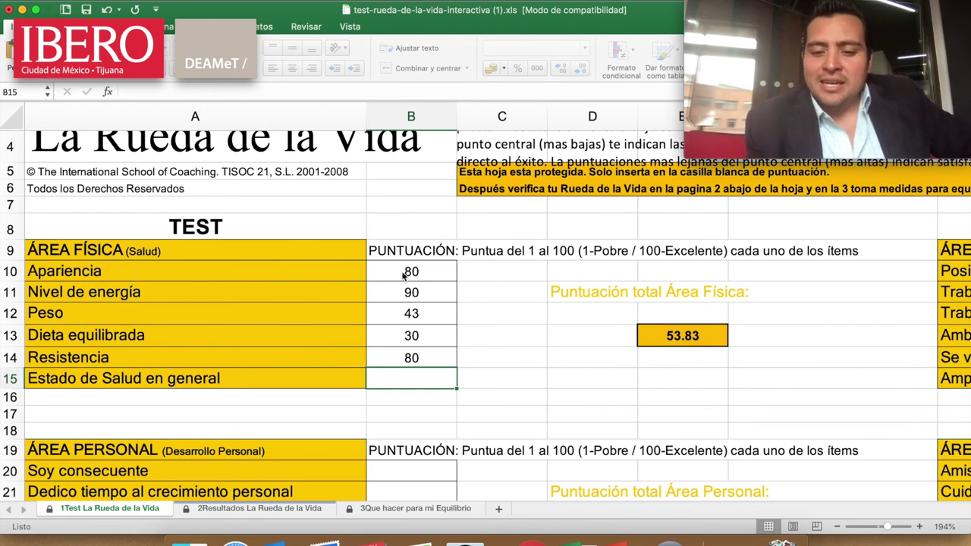
type("75")
key("Return")
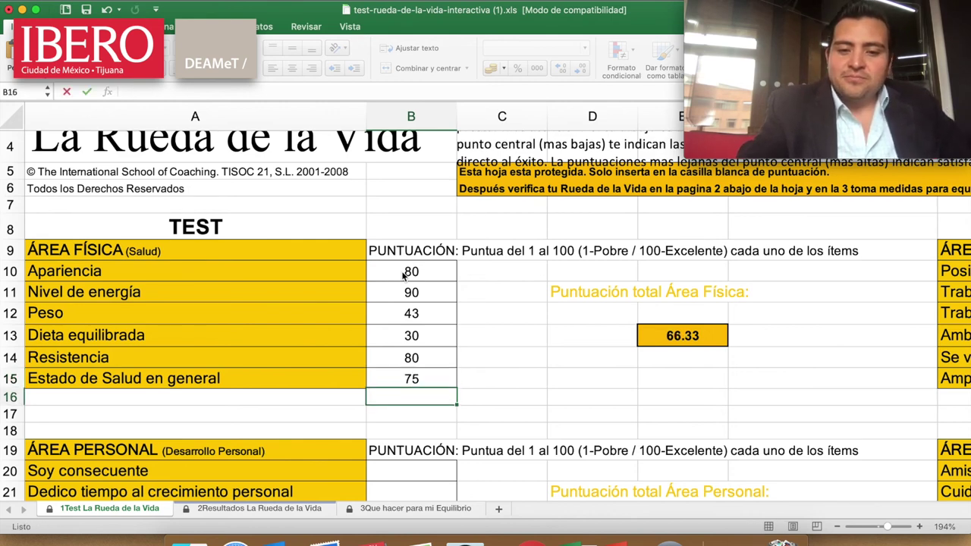
In Área Personal, score Soy consecuente as 80 and Dedico tiempo al crecimiento personal as 50.
scroll(289, 339, "down", 2)
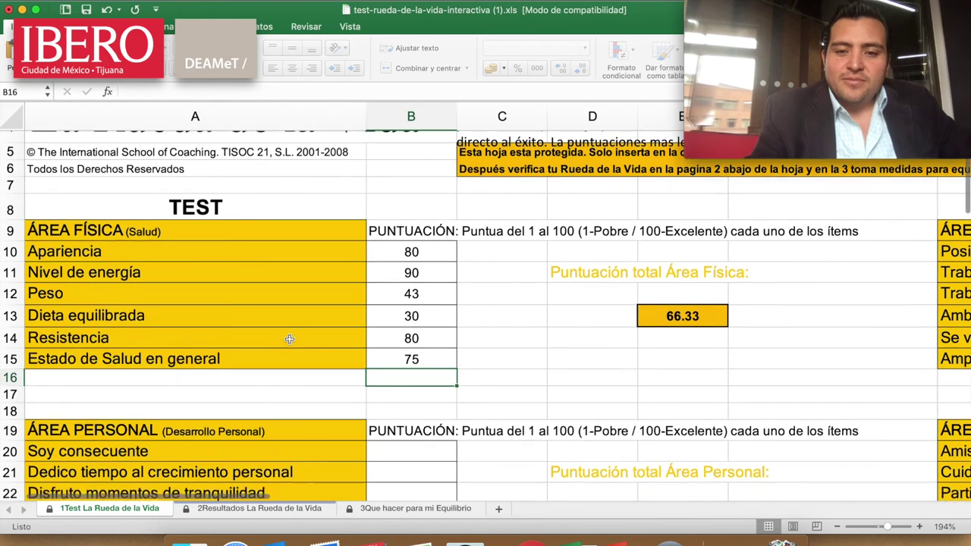
scroll(289, 339, "down", 2)
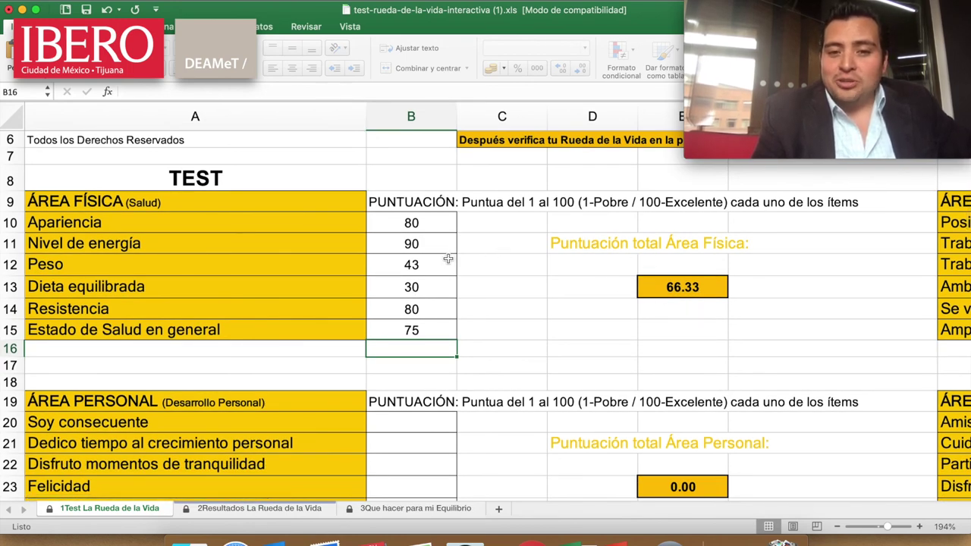
scroll(448, 257, "up", 3)
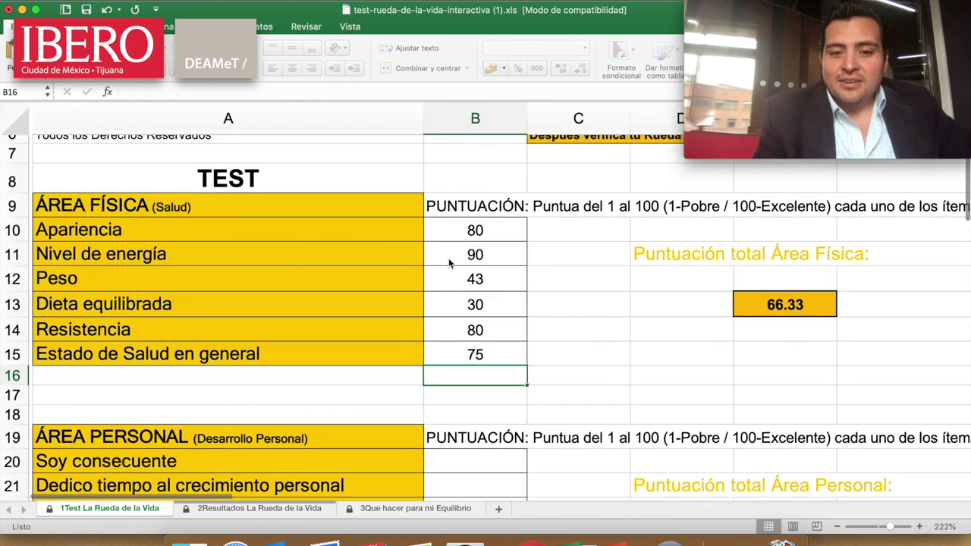
scroll(448, 258, "down", 4)
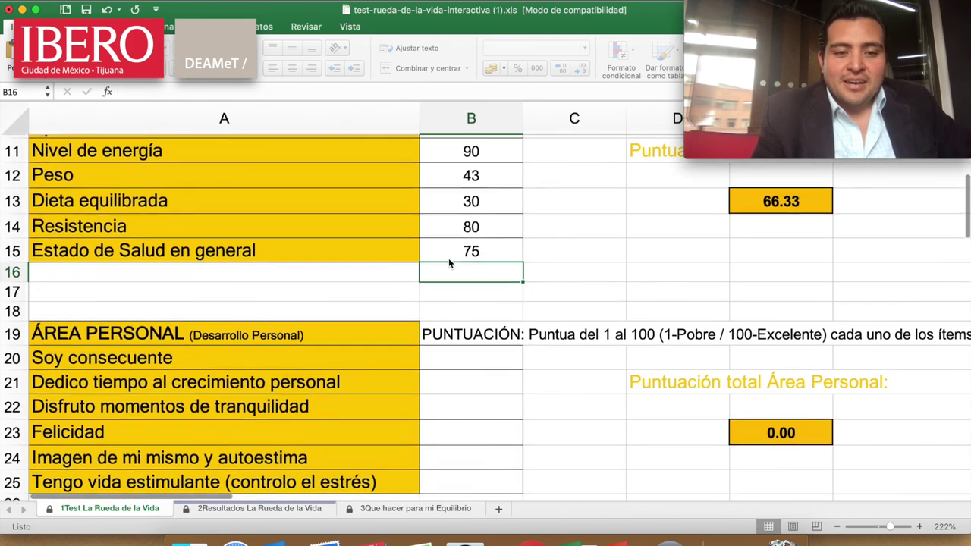
scroll(448, 258, "down", 3)
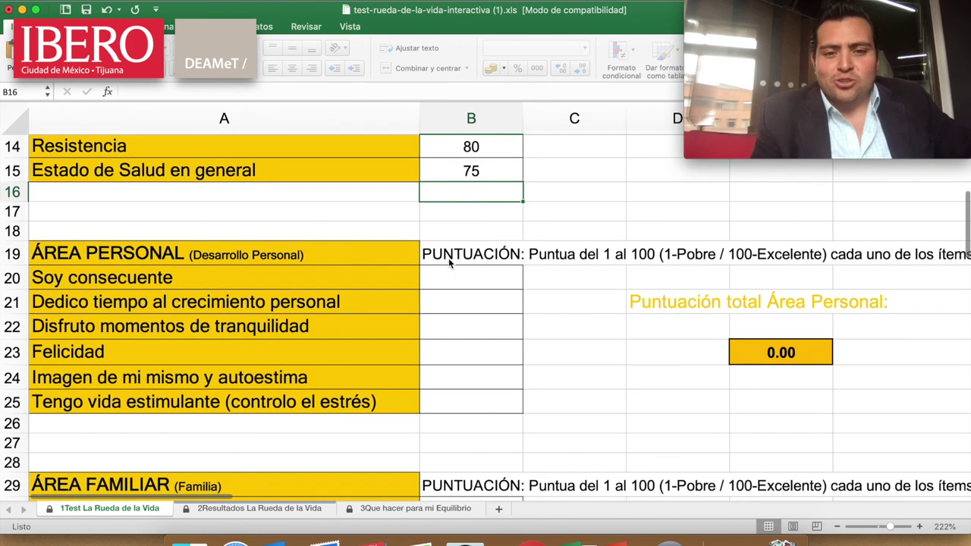
scroll(448, 257, "down", 2)
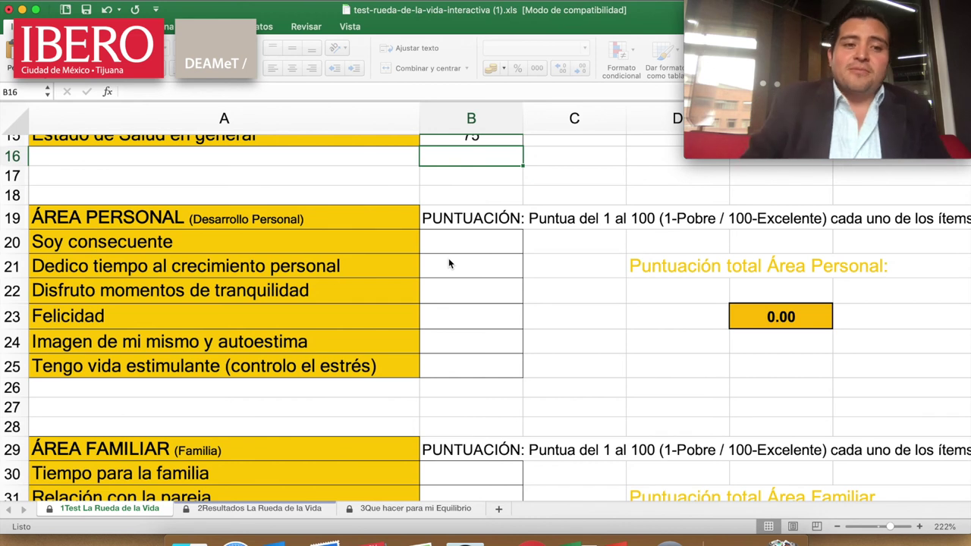
left_click(471, 242)
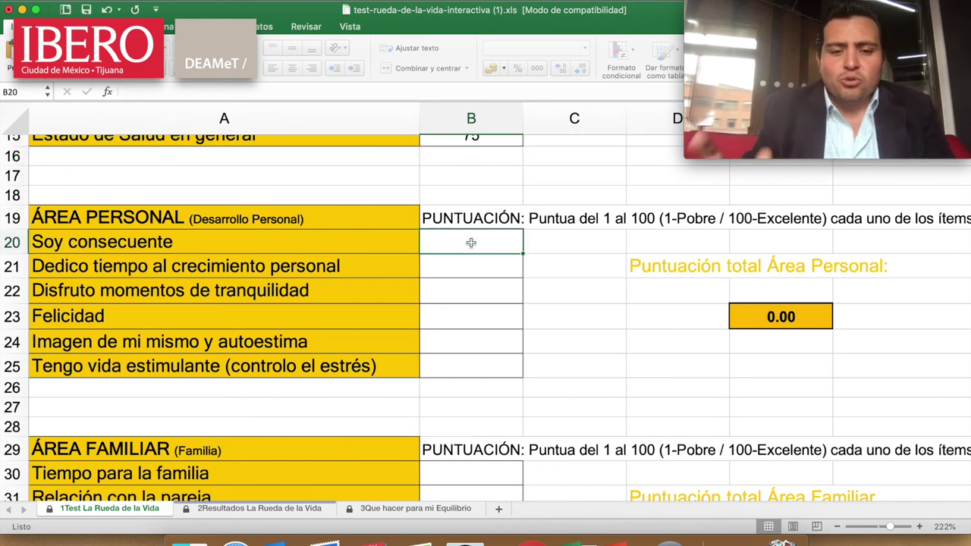
type("80")
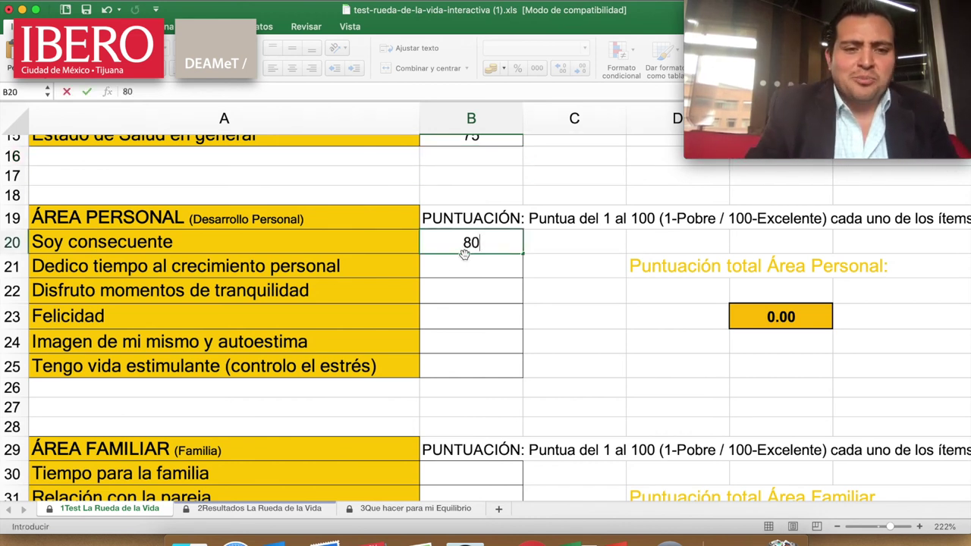
left_click(453, 272)
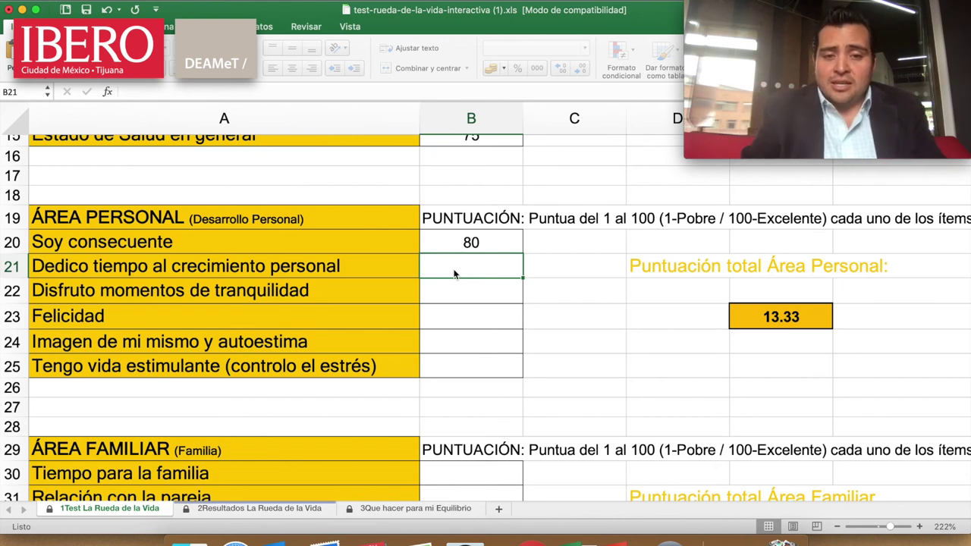
type("50")
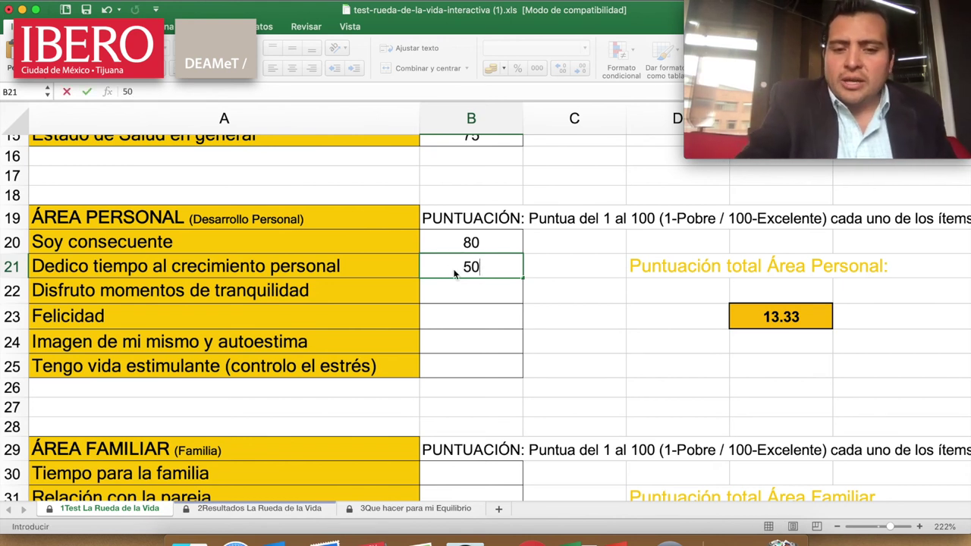
key("Return")
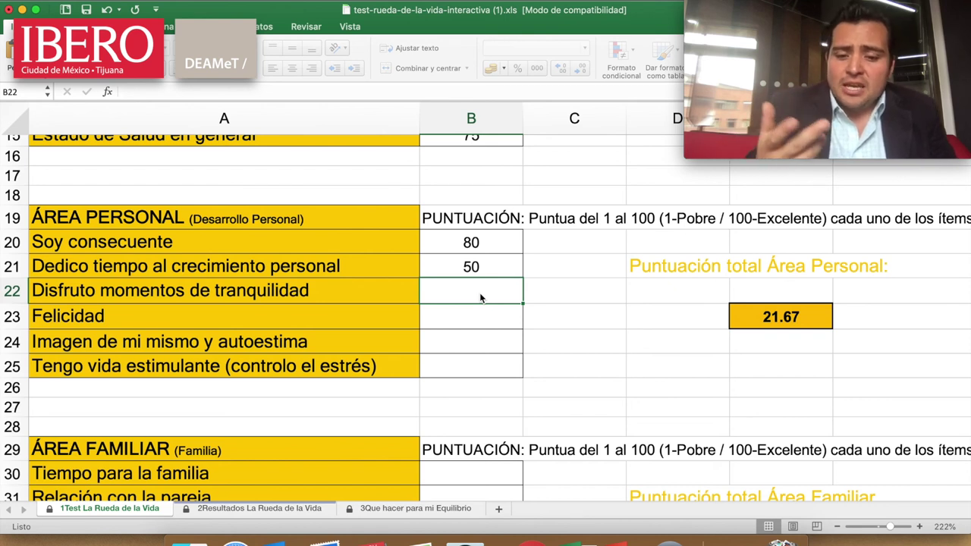
In Área Personal, score Disfruto momentos de tranquilidad as 60 and Felicidad as 87.
type("60")
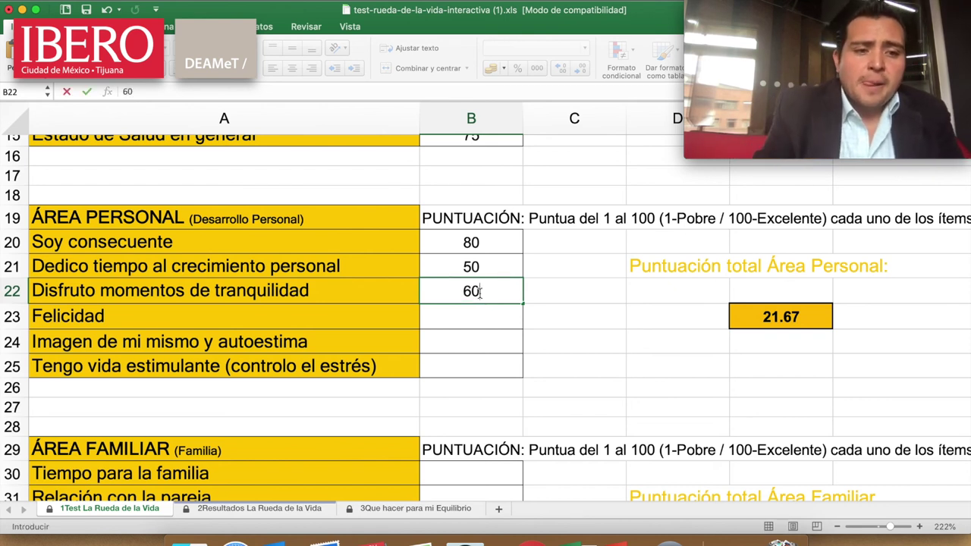
left_click(476, 322)
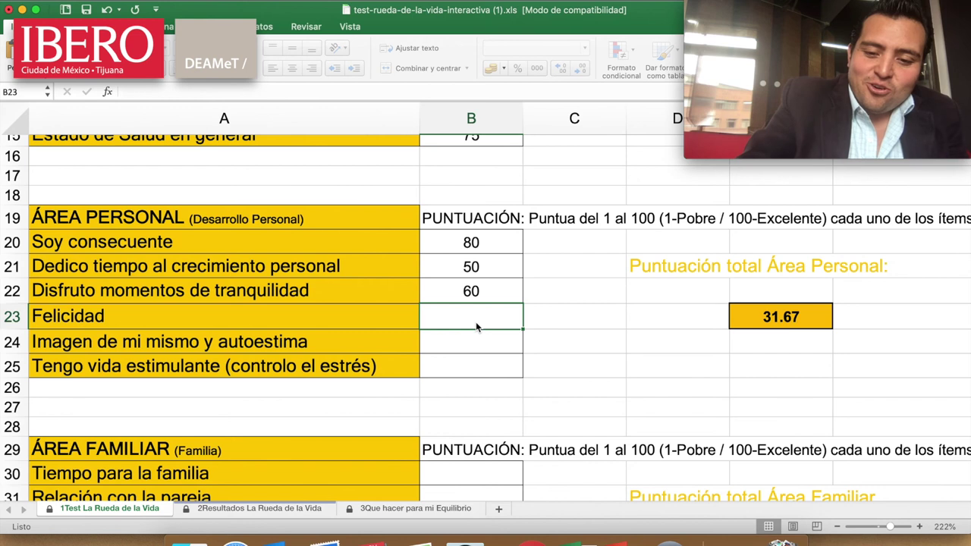
type("87")
key("Return")
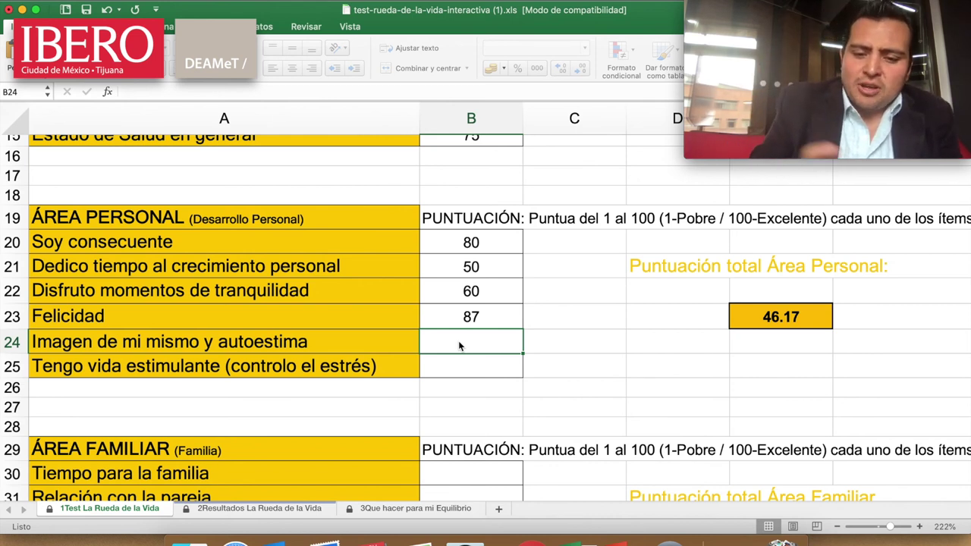
In Área Personal, score Imagen de mi mismo y autoestima as 80 and Tengo vida estimulante (controlo el estrés) as 90.
type("80")
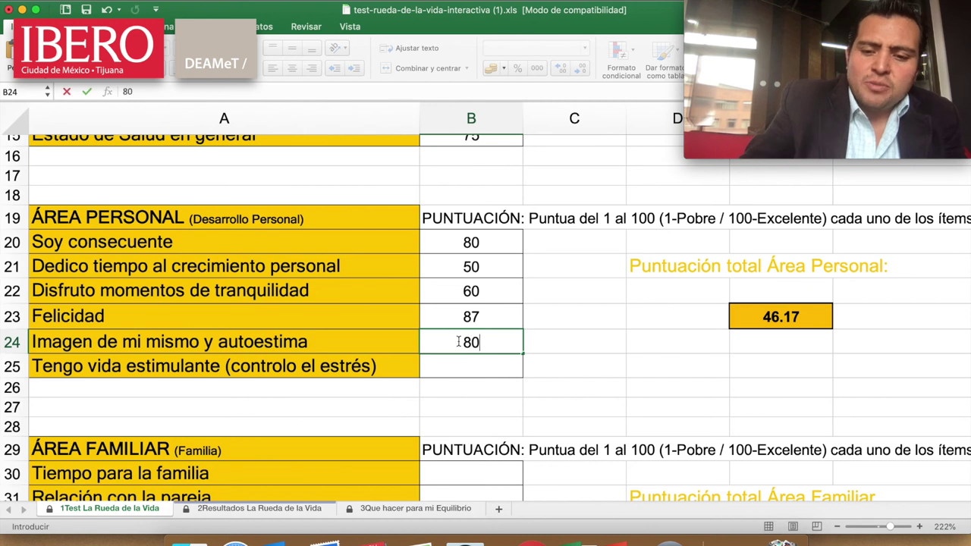
left_click(489, 370)
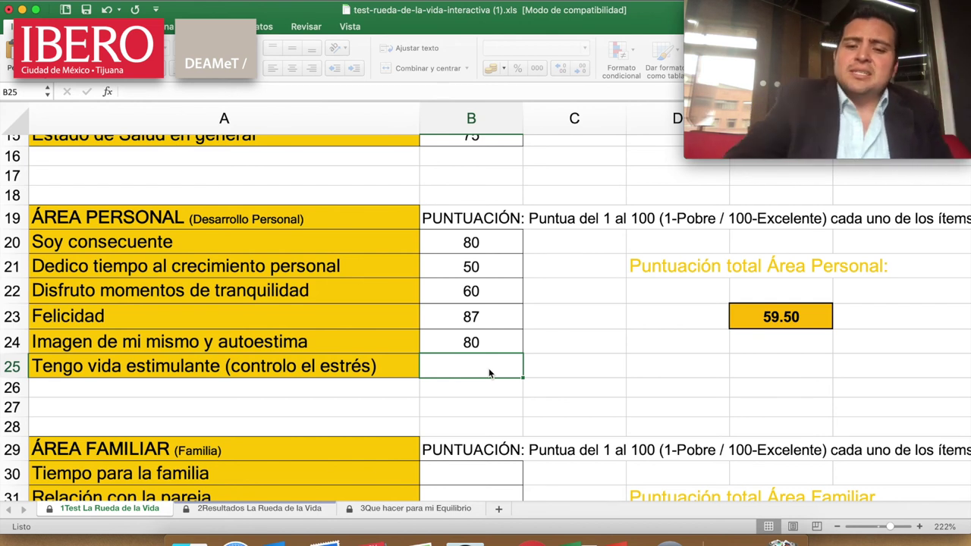
type("90")
key("Return")
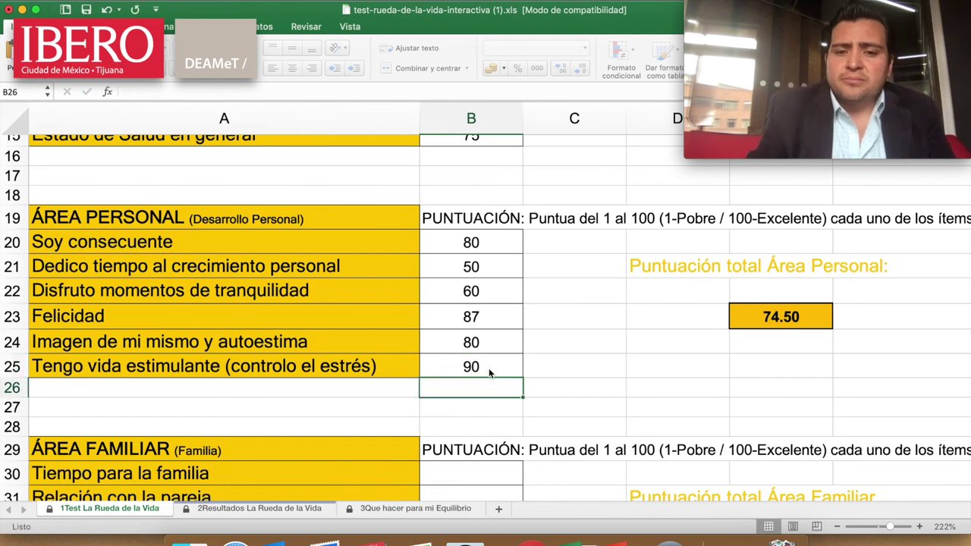
In Área Familiar, score Tiempo para la familia as 40, Relación con la pareja as 35 and Relación con padres as 10.
scroll(432, 377, "down", 5)
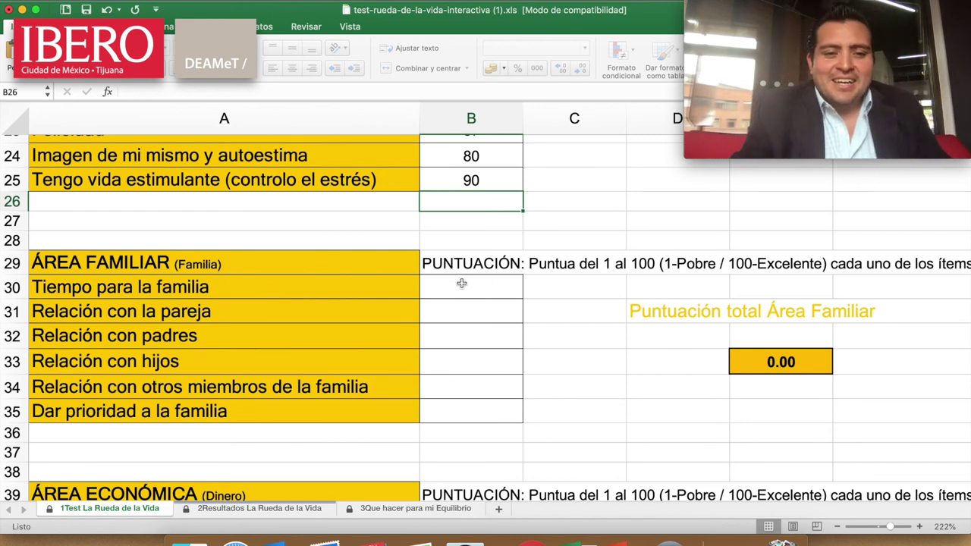
left_click(471, 286)
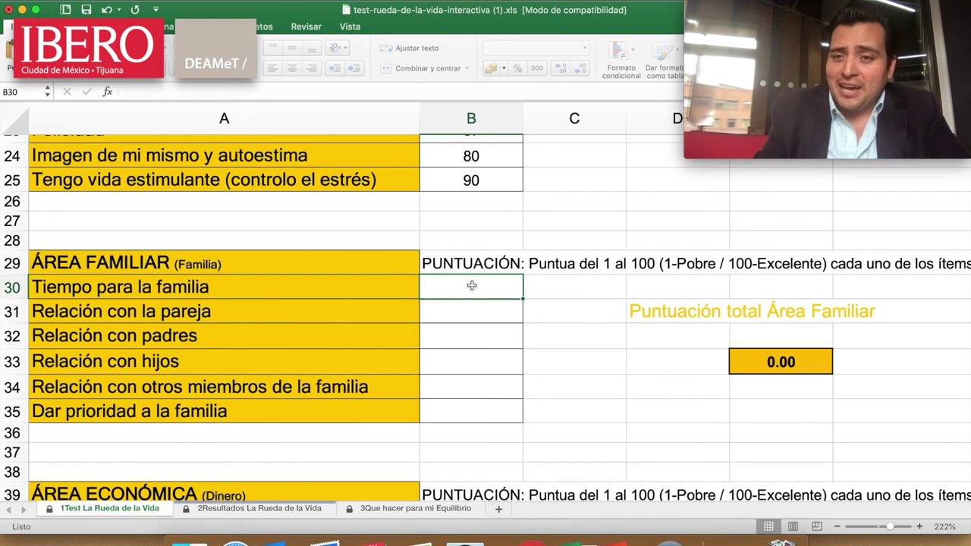
type("40")
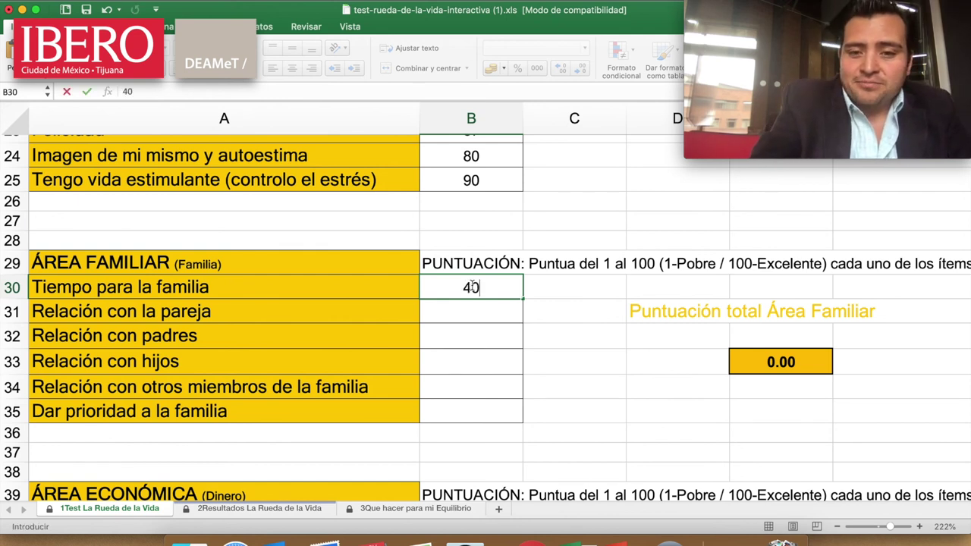
key("Return")
type("35")
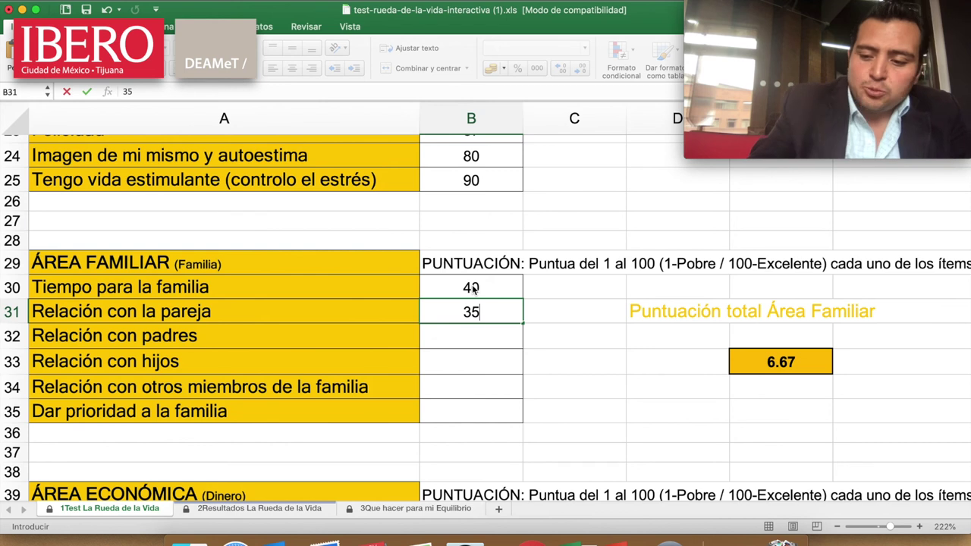
key("Return")
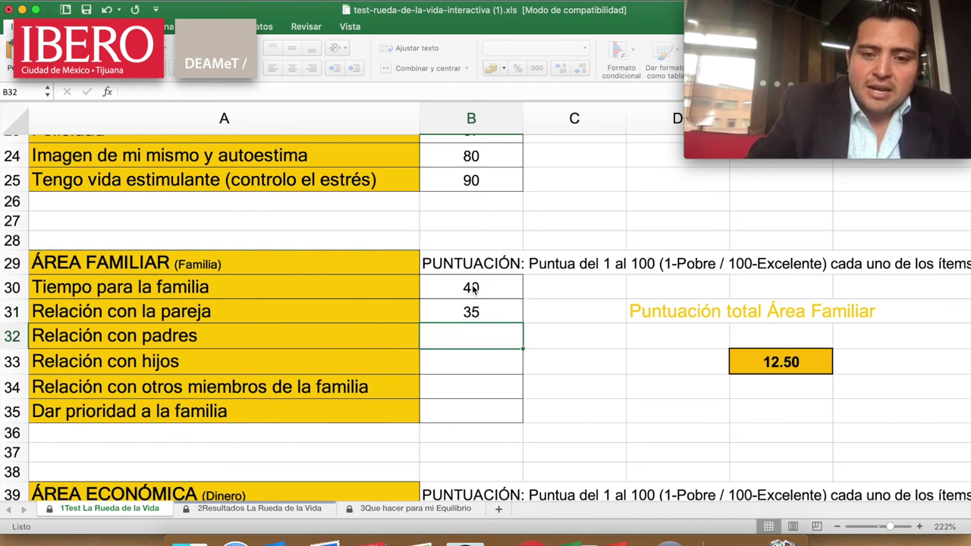
type("10")
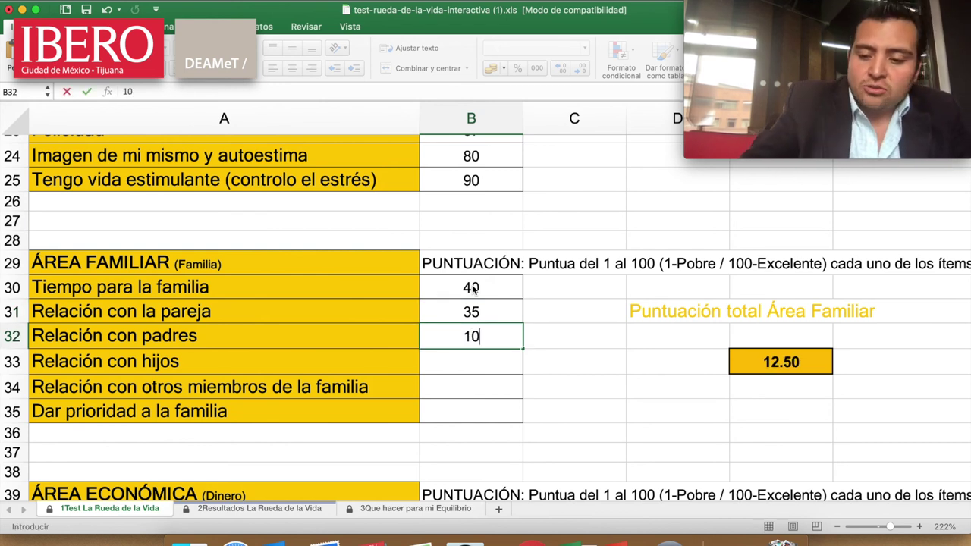
key("Return")
In Área Familiar, score Relación con hijos as 25, Relación con otros miembros de la familia as 45 and Dar prioridad a la familia as 64.
type("25")
key("Return")
type("45")
key("Return")
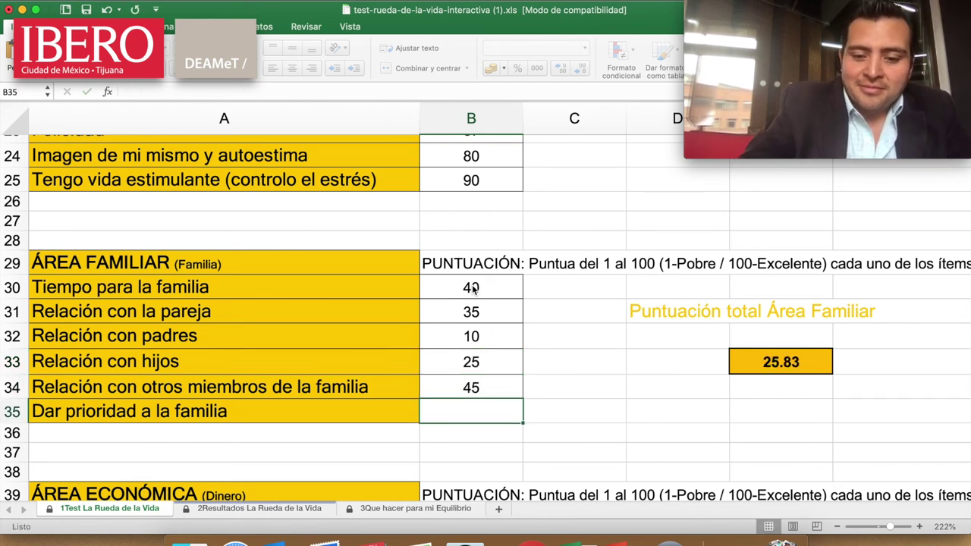
type("64")
key("Return")
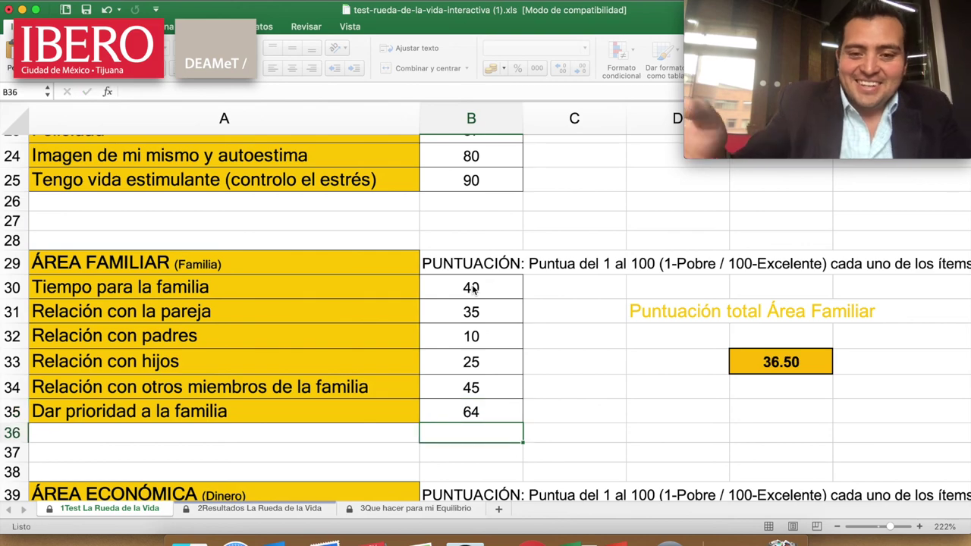
In Área Económica, score Ganancias as 80, Presupuesto personal as 80 and Control de compras as 60.
key("Down")
key("Down")
key("Down")
key("Down")
key("Down")
key("Down")
key("Down")
key("Down")
key("Down")
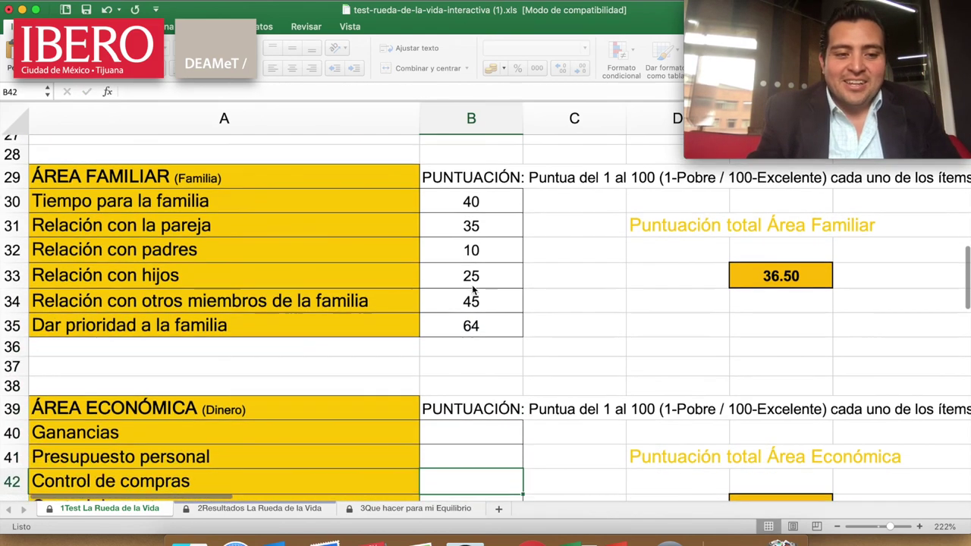
key("Down")
key("Down")
key("Down")
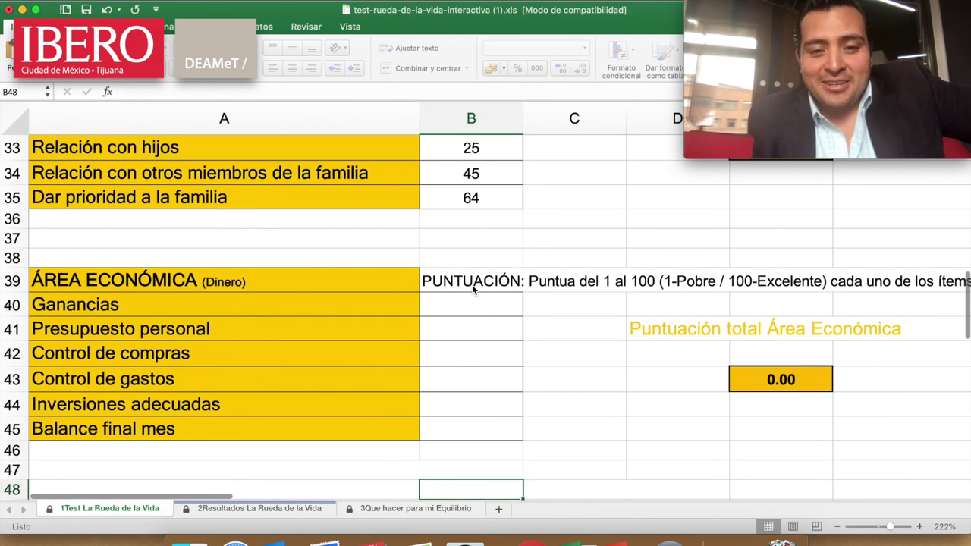
key("Up")
key("Up")
key("Up")
key("Up")
key("Up")
key("Up")
key("Up")
key("Up")
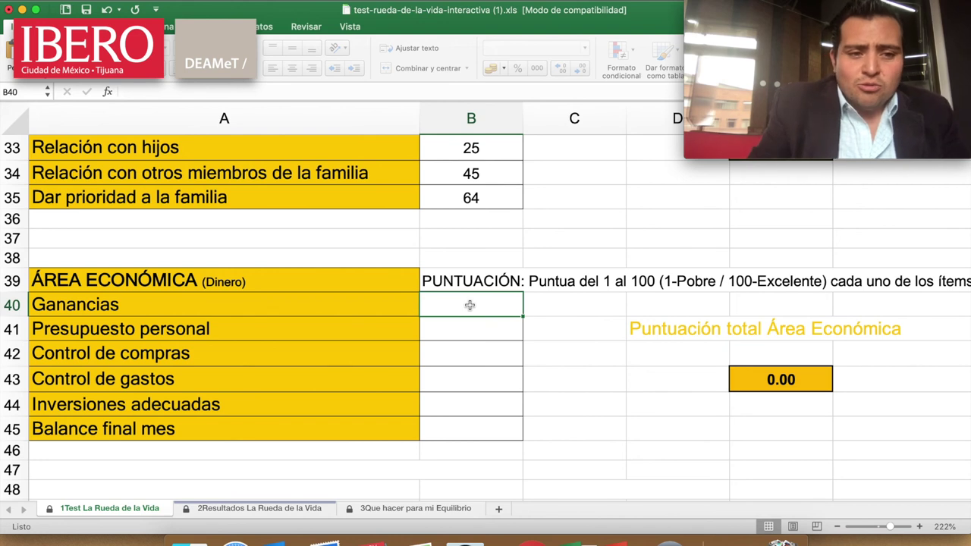
type("80")
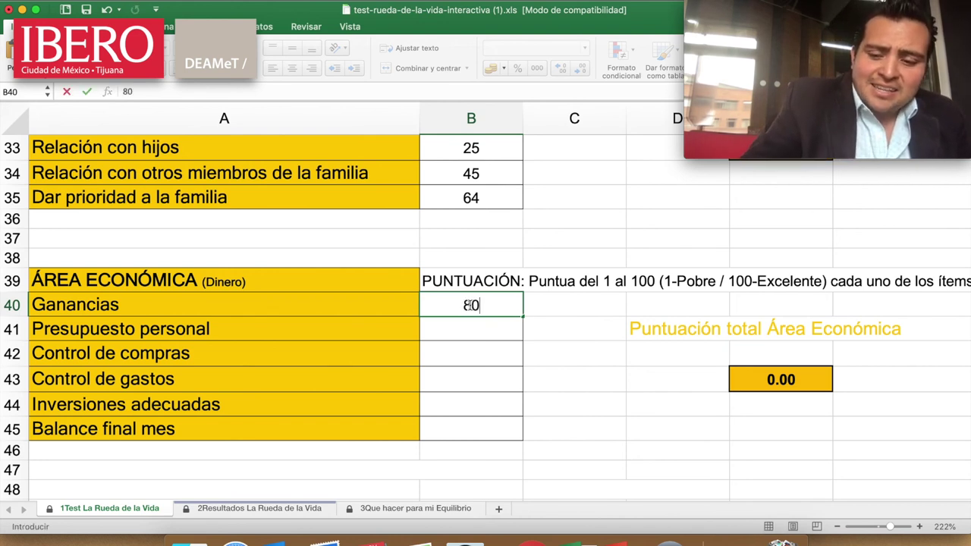
key("Return")
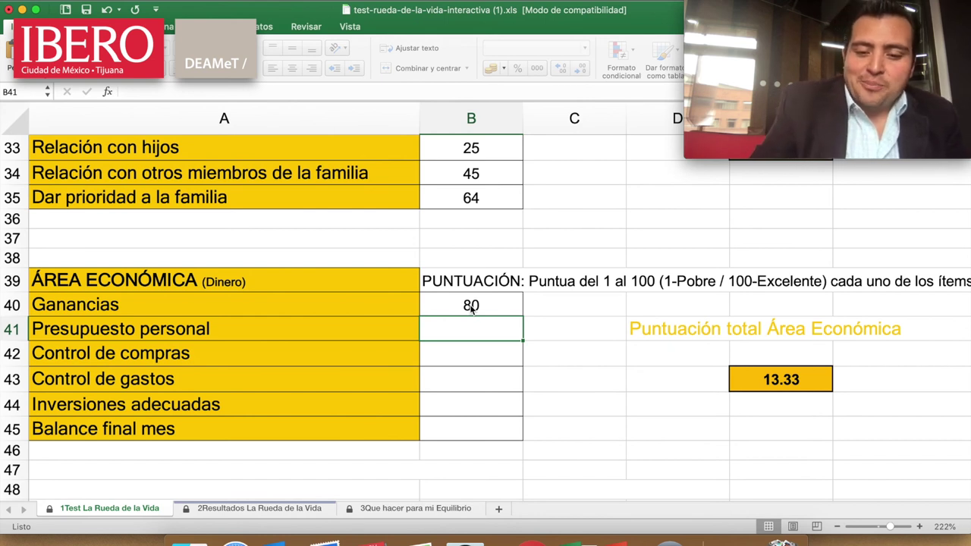
type("80")
key("Return")
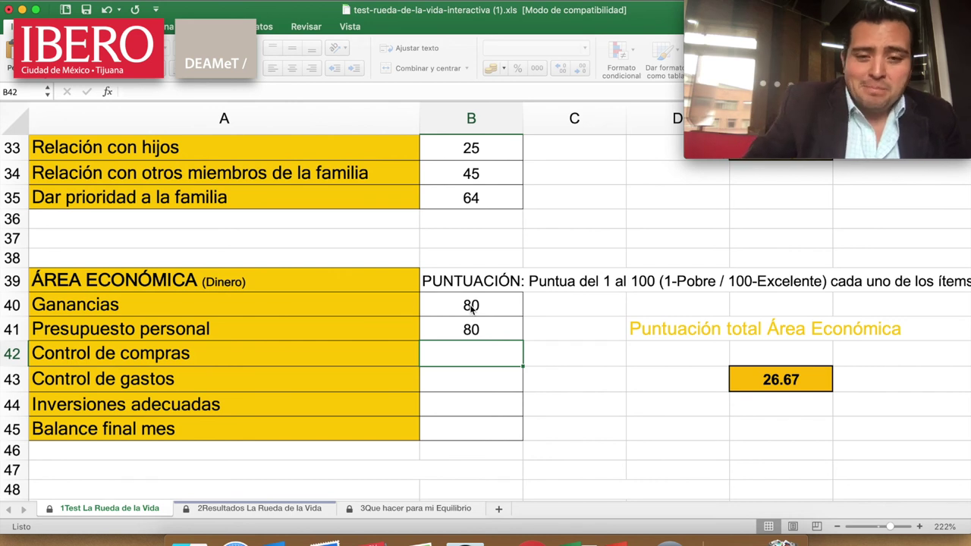
type("60")
key("Return")
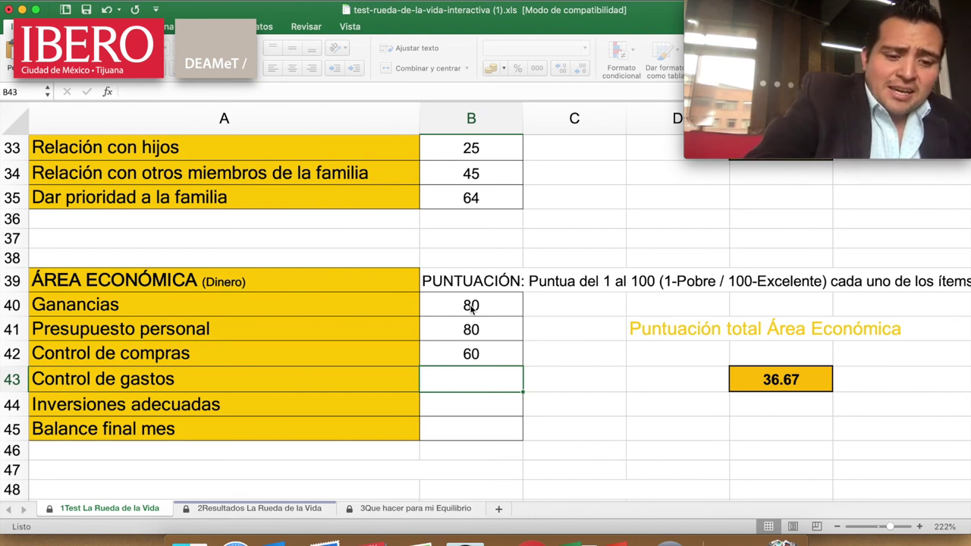
In Área Económica, score Control de gastos as 70, Inversiones adecuadas as 86 and Balance final mes as 90.
type("70")
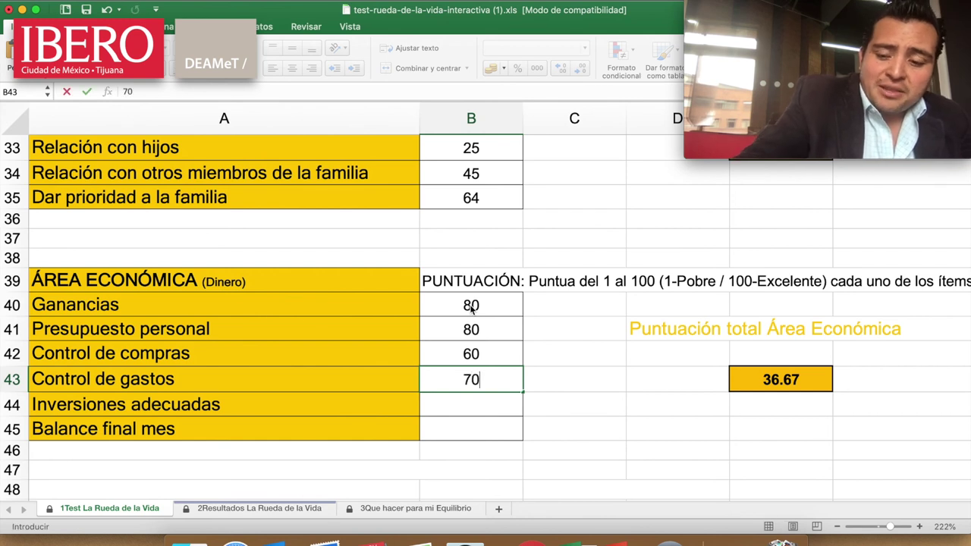
key("Return")
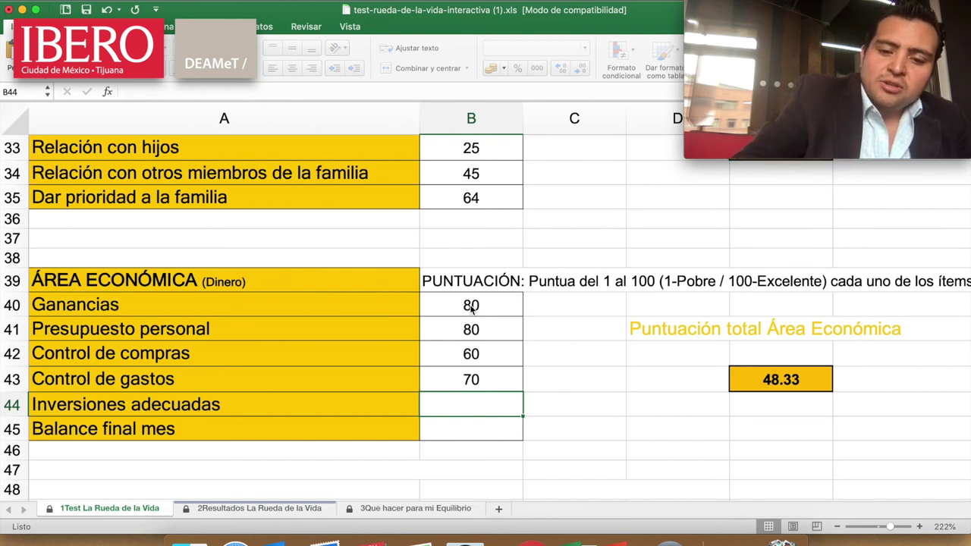
type("86")
key("Return")
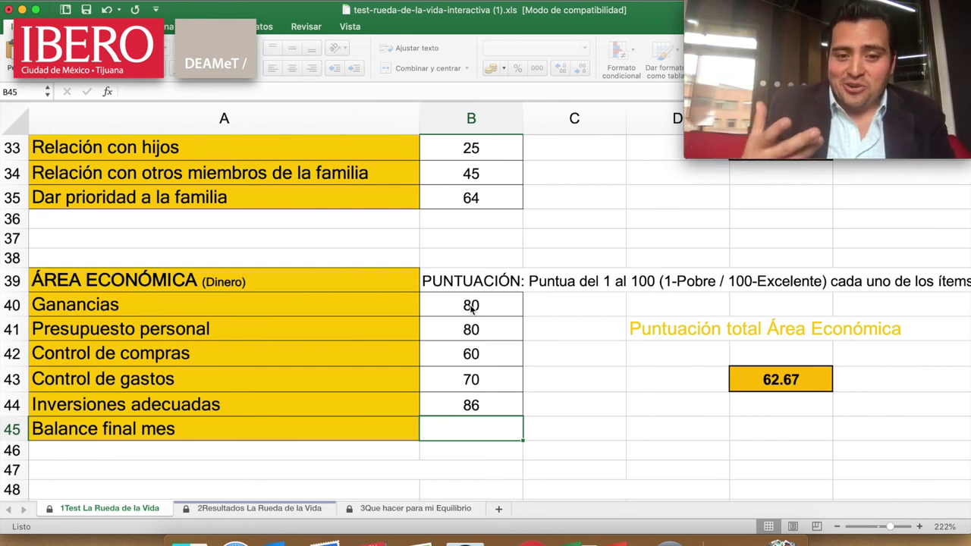
type("90")
key("Return")
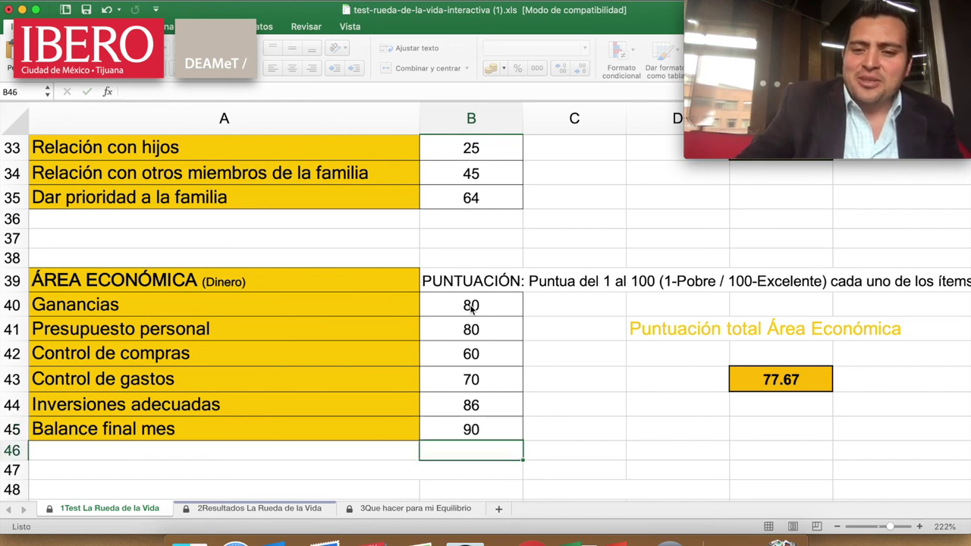
In Área Espiritual, score Tengo claras mis metas 96, Soy congruente en mi vida con mis valores 87 and Actividades para mi crecimiento personal 23.
key("Right")
key("Right")
key("Right")
key("Right")
key("Right")
key("Right")
key("Right")
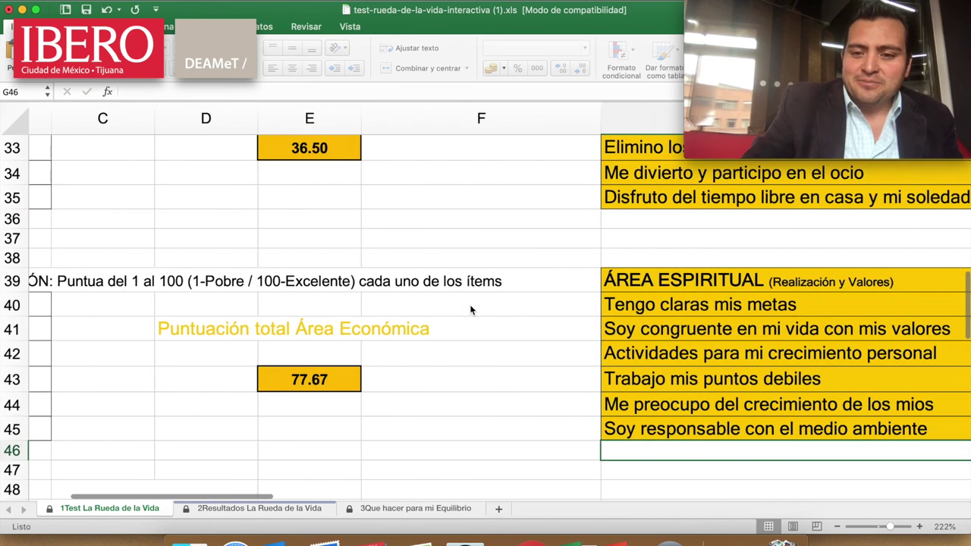
key("Down")
key("Down")
key("Down")
key("Down")
key("Down")
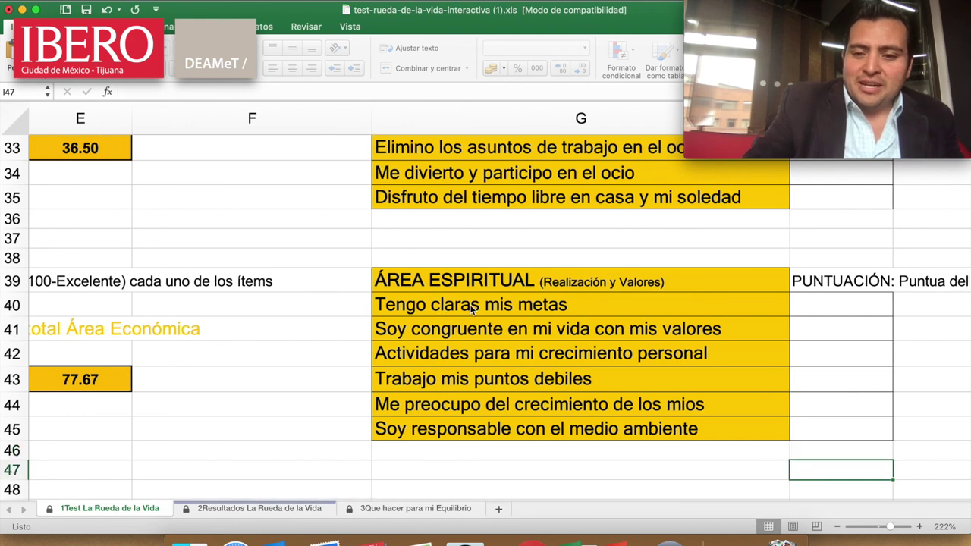
key("Up")
key("Up")
key("Up")
key("Up")
key("Up")
key("Up")
key("Up")
key("Up")
key("Up")
key("Up")
key("Up")
key("Up")
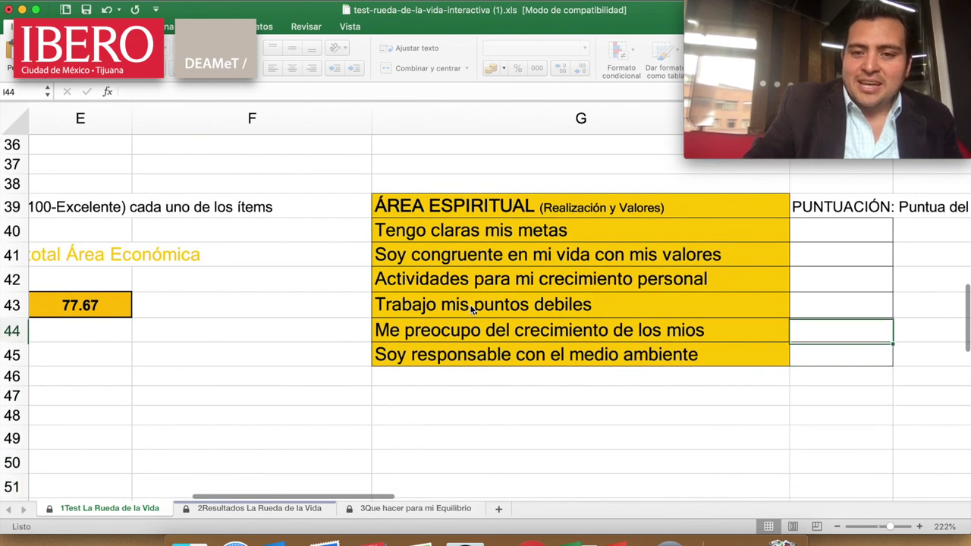
key("Down")
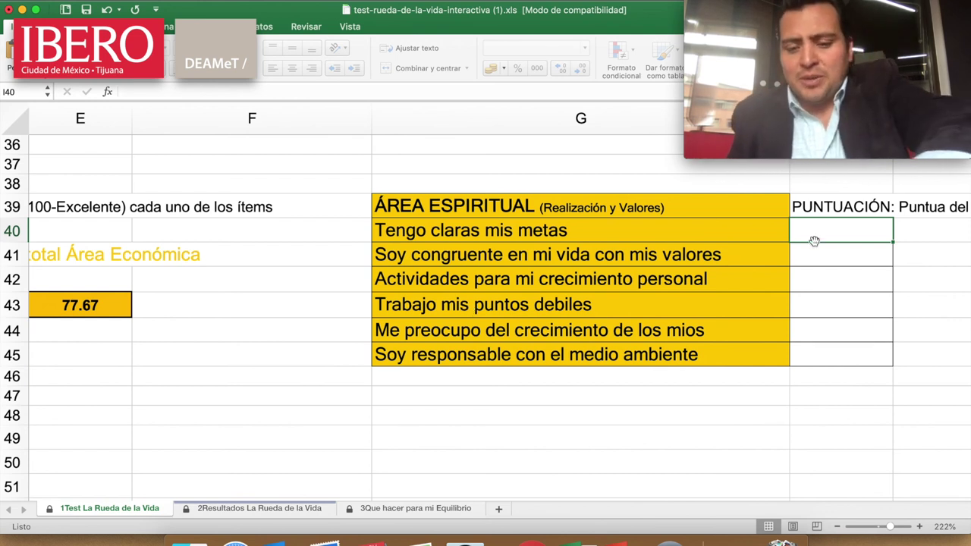
type("96")
key("Return")
type("87")
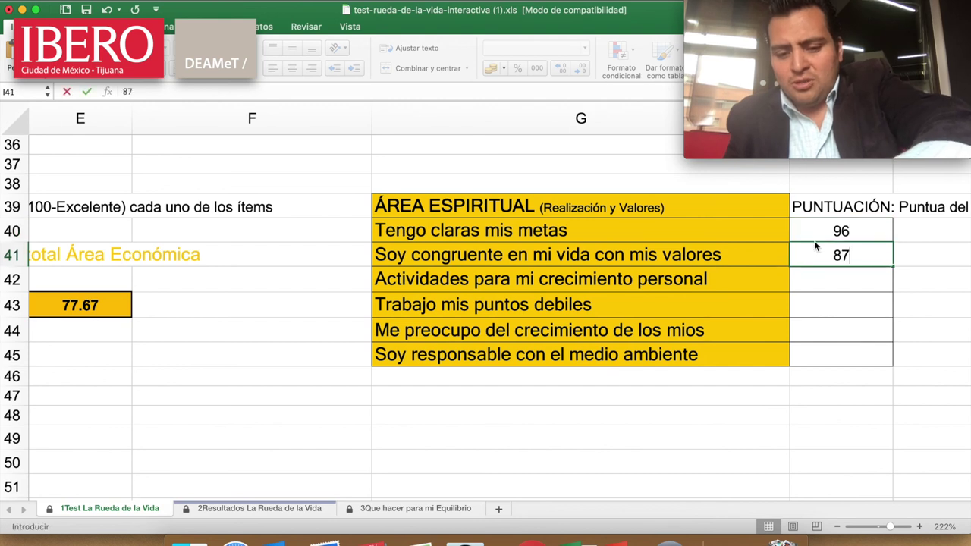
key("Return")
type("0")
key("BackSpace")
type("23")
key("Return")
In Área Espiritual, score Trabajo mis puntos debiles 77, Me preocupo del crecimiento de los mios 88 and Soy responsable con el medio ambiente 99.
type("77")
key("Return")
type("88")
key("Return")
type("99")
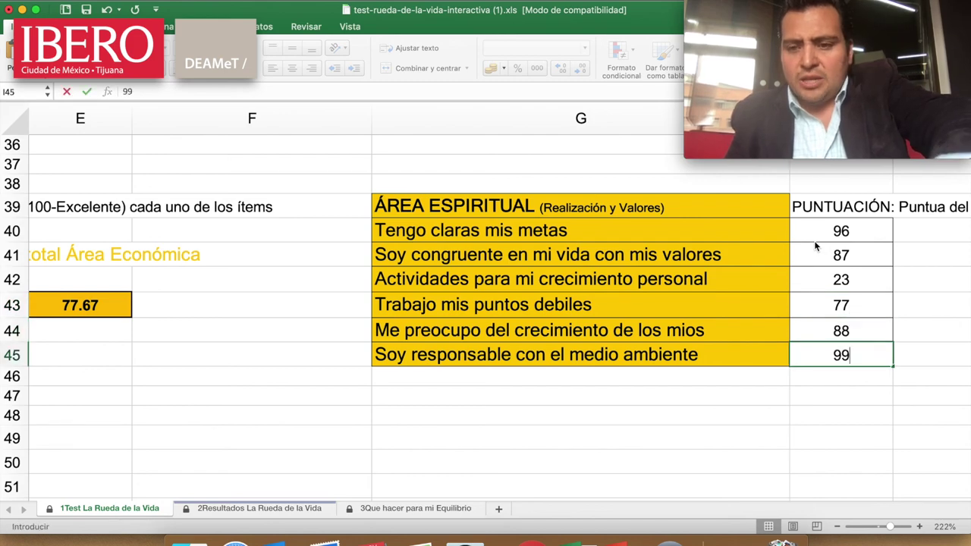
key("Return")
In Área Ocio, score Dedico tiempo para el ocio y entretenimiento 90, Hago deporte de forma continua 99 and Lectura / Cine / Teatro / Cultura 99.
scroll(814, 240, "up", 5)
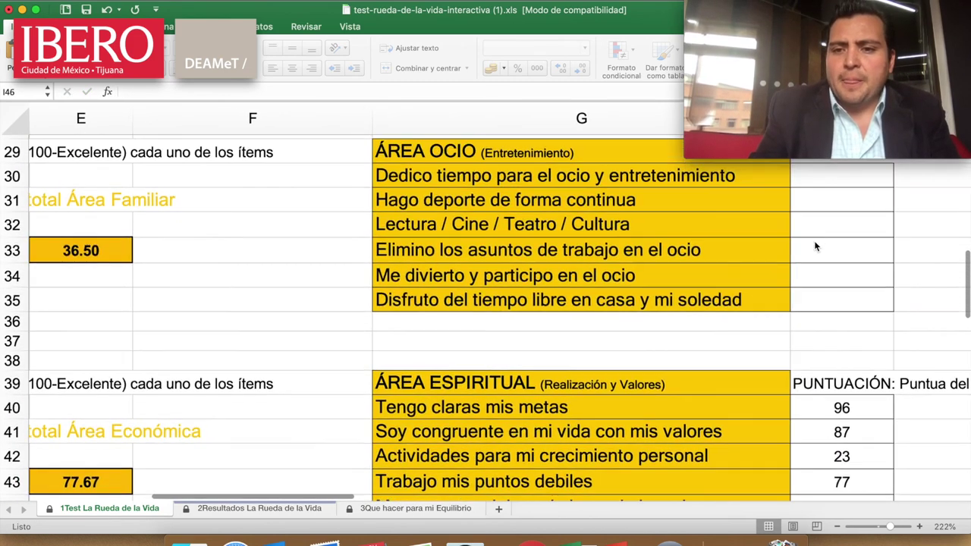
scroll(816, 246, "up", 2)
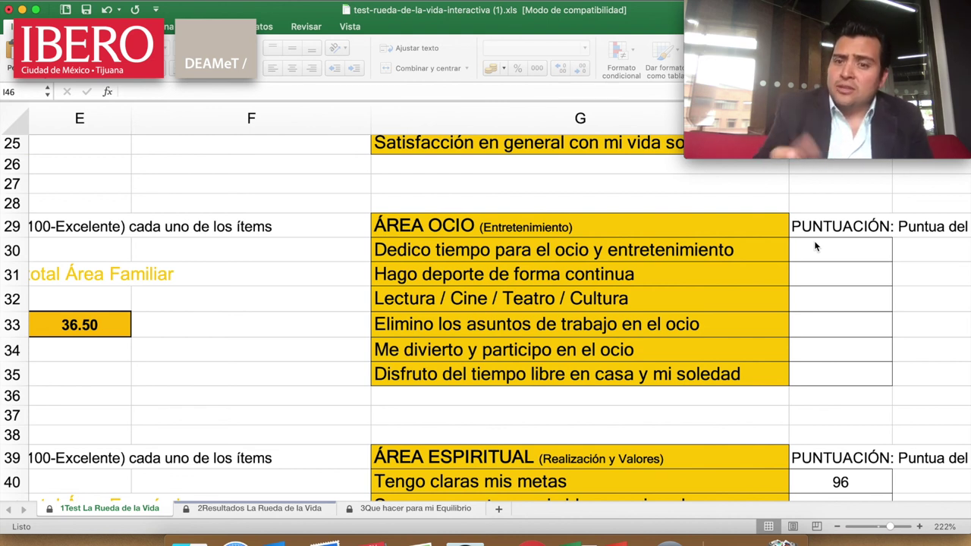
left_click(816, 245)
type("90")
key("Return")
type("99")
key("Return")
type("99")
key("Return")
Score the remaining Área Ocio items, from Elimino los asuntos de trabajo en el ocio downward, as 79, 80 and 90.
type("79")
key("Return")
type("80")
key("Return")
type("90")
key("Return")
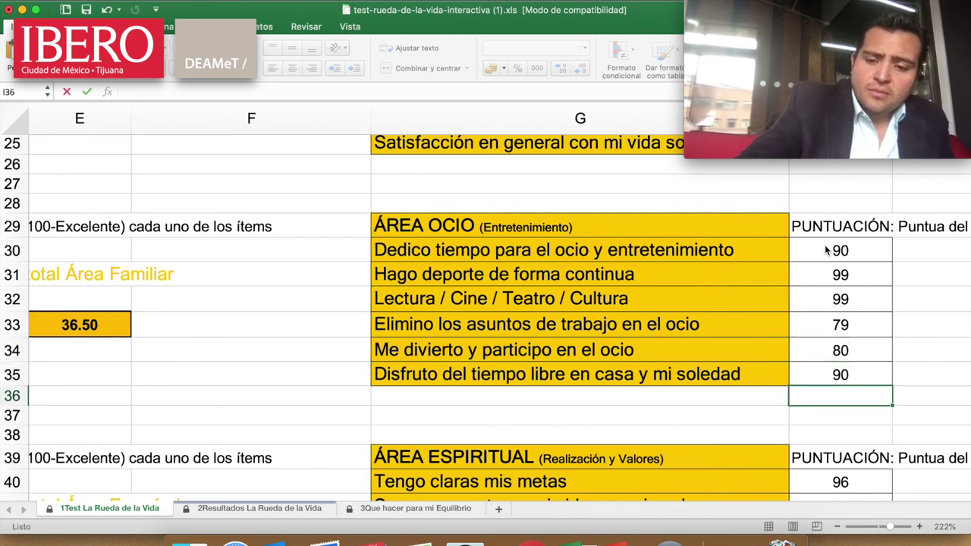
In Área Social, score Amistades: Calidad 60, Cuido a mis amistades 70 and Participación comunidad y trabajos sociales 70.
key("Up")
key("Up")
key("Up")
key("Up")
key("Up")
key("Up")
key("Up")
key("Up")
key("Up")
key("Up")
key("Up")
key("Up")
key("Up")
key("Up")
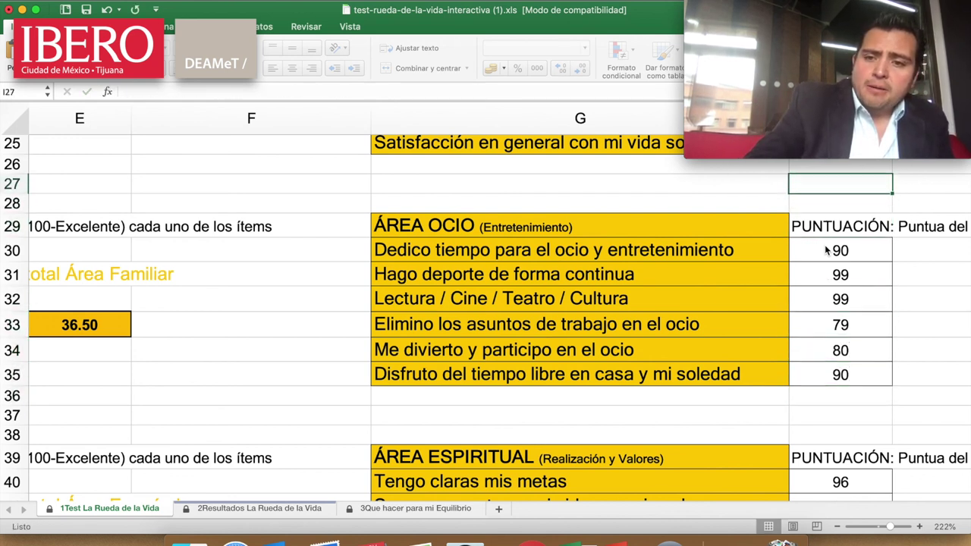
key("Down")
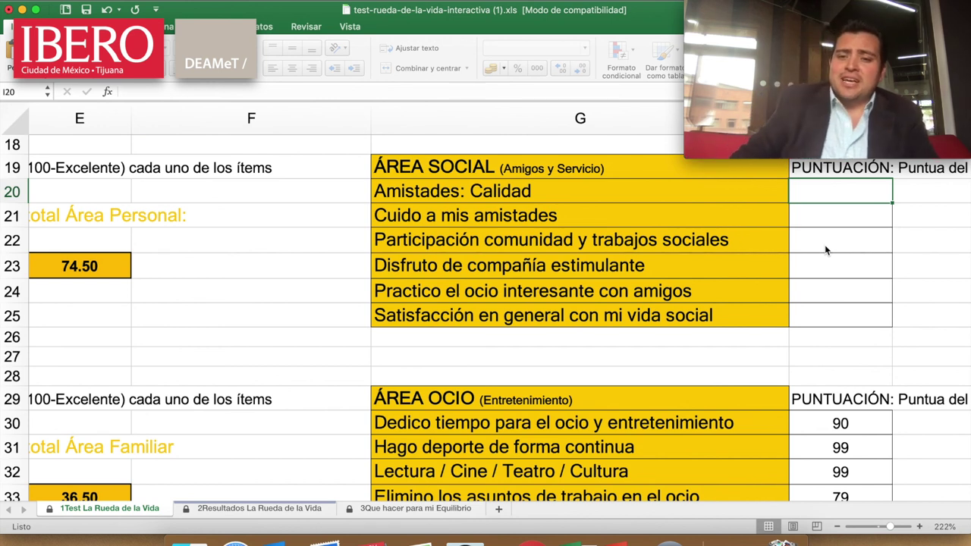
type("60")
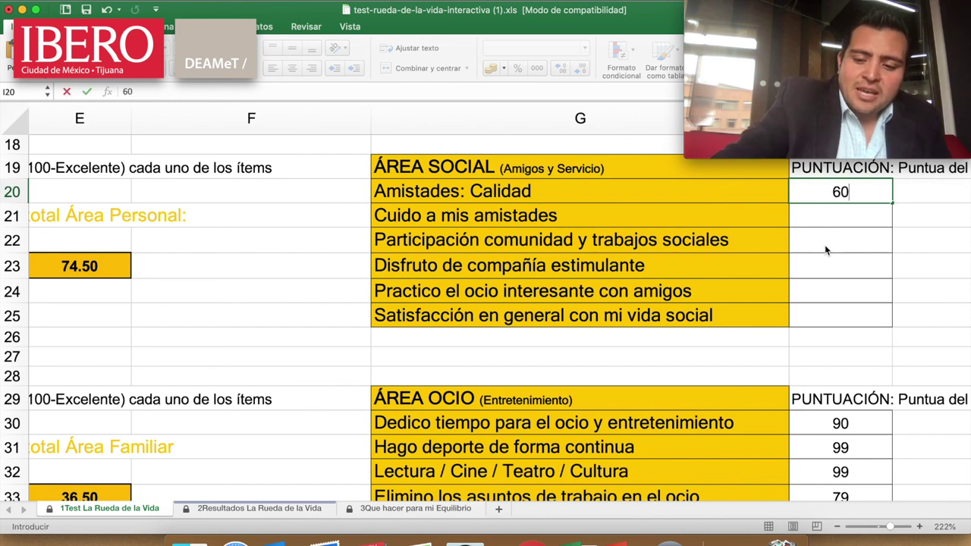
key("Return")
type("7")
key("Return")
key("Up")
type("70")
key("Return")
type("70")
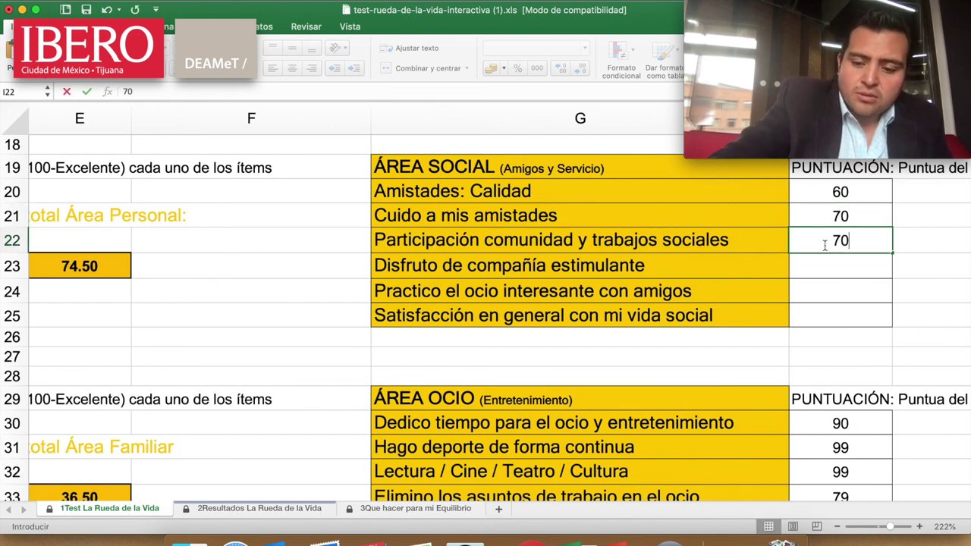
key("Return")
In Área Social, score Disfruto de compañía estimulante 80, Practico el ocio interesante con amigos 70 and Satisfacción en general con mi vida social 77.
type("80")
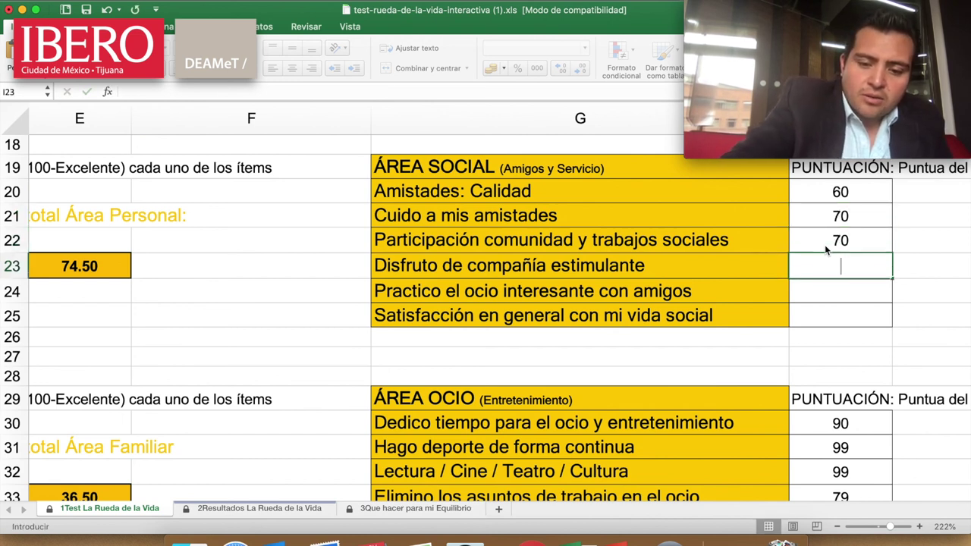
key("Return")
type("70")
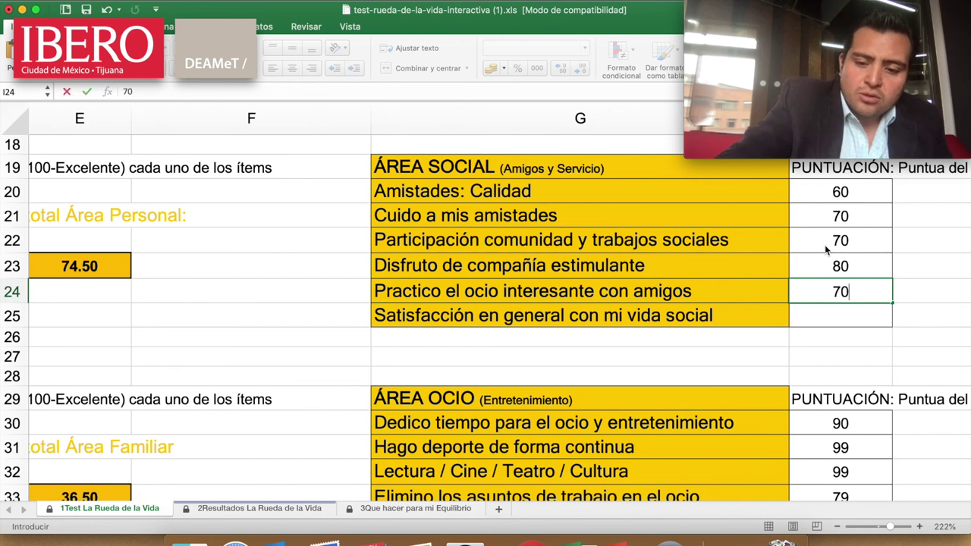
key("Return")
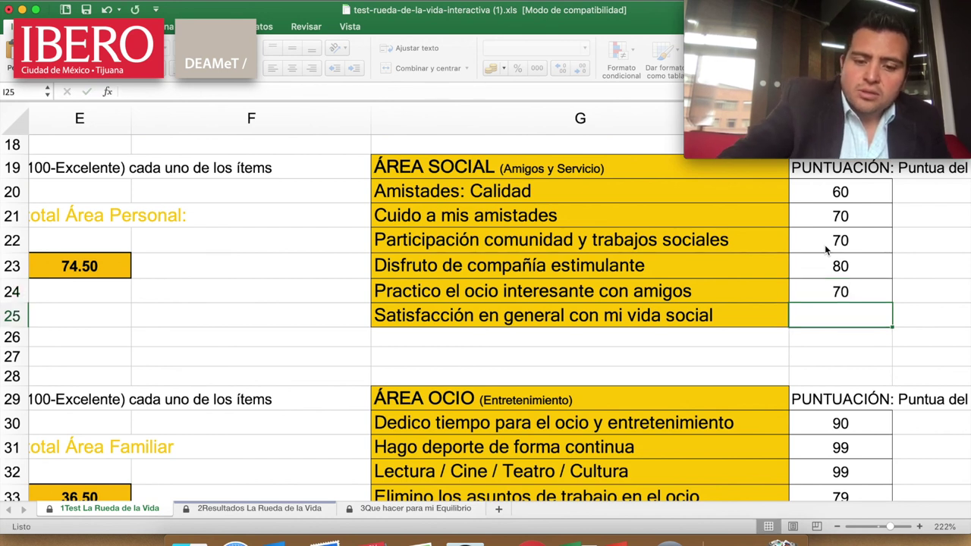
type("77")
key("Return")
In Área Profesional, score Posibilidad desarrollo 100, Trabajo estimulante 87 and Trabajo en el lugar deseado 88.
key("Up")
key("Up")
key("Up")
key("Up")
key("Up")
key("Up")
key("Up")
key("Up")
key("Up")
key("Up")
key("Up")
key("Up")
key("Up")
key("Up")
key("Up")
key("Up")
key("Up")
key("Up")
key("Up")
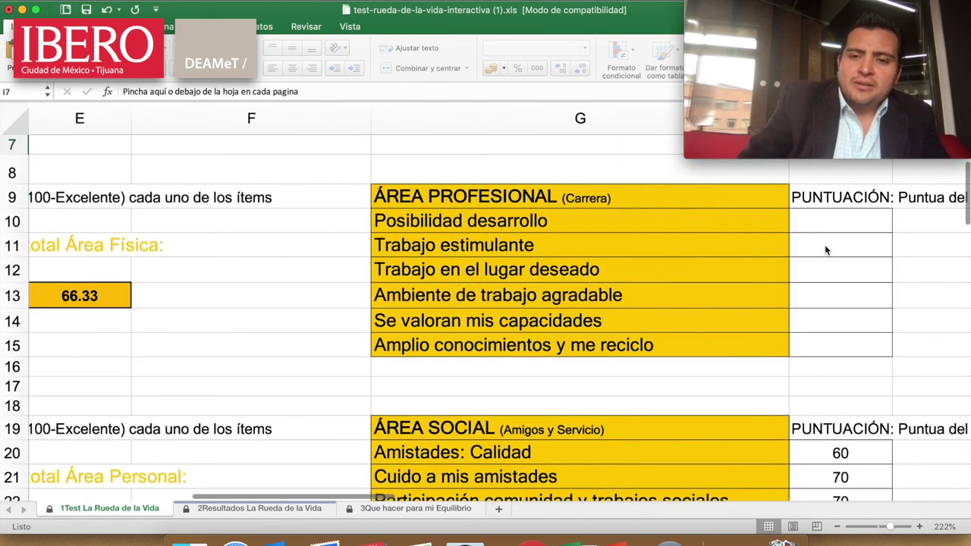
key("Down")
key("Down")
key("Down")
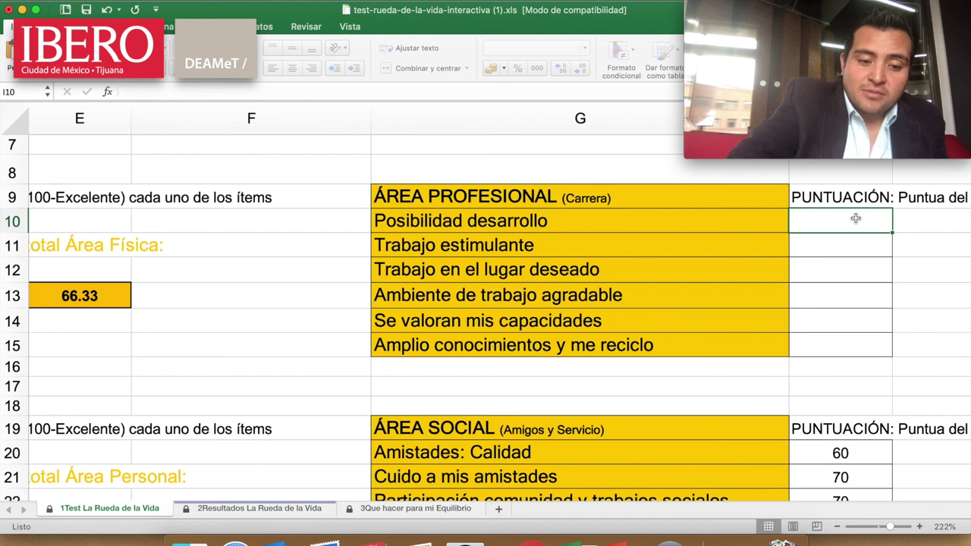
type("100")
key("Return")
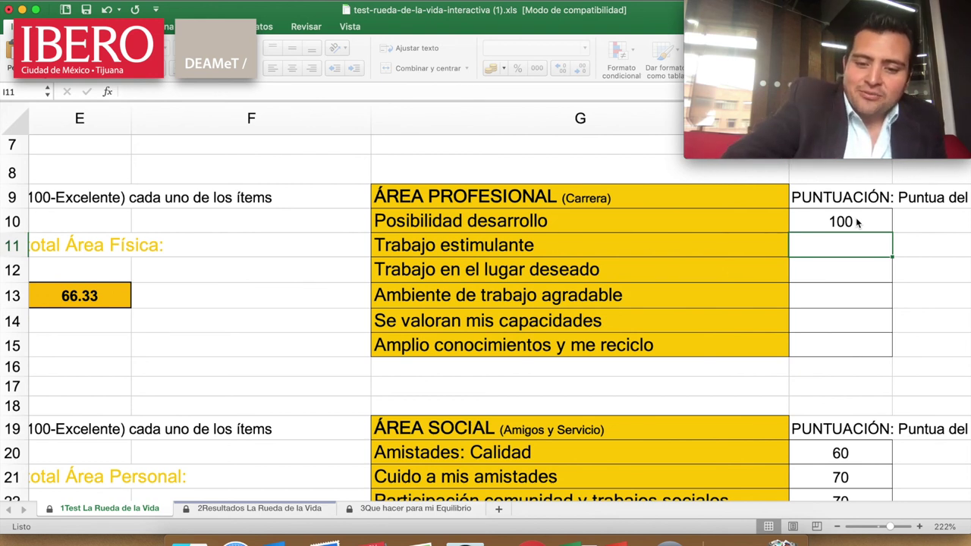
type("87")
key("Return")
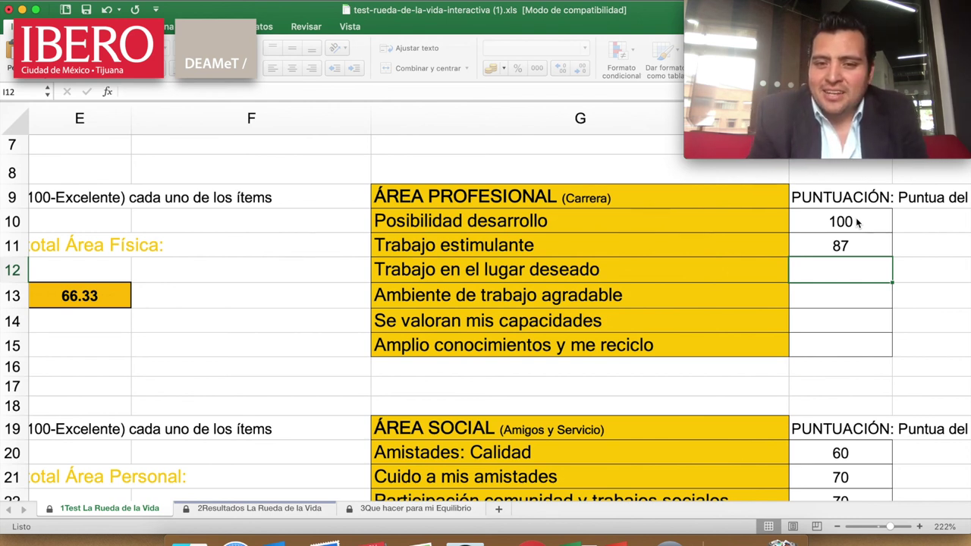
type("88")
key("Return")
In Área Profesional, score Ambiente de trabajo agradable 97, Se valoran mis capacidades 87 and Amplio conocimientos y me reciclo 87.
type("97")
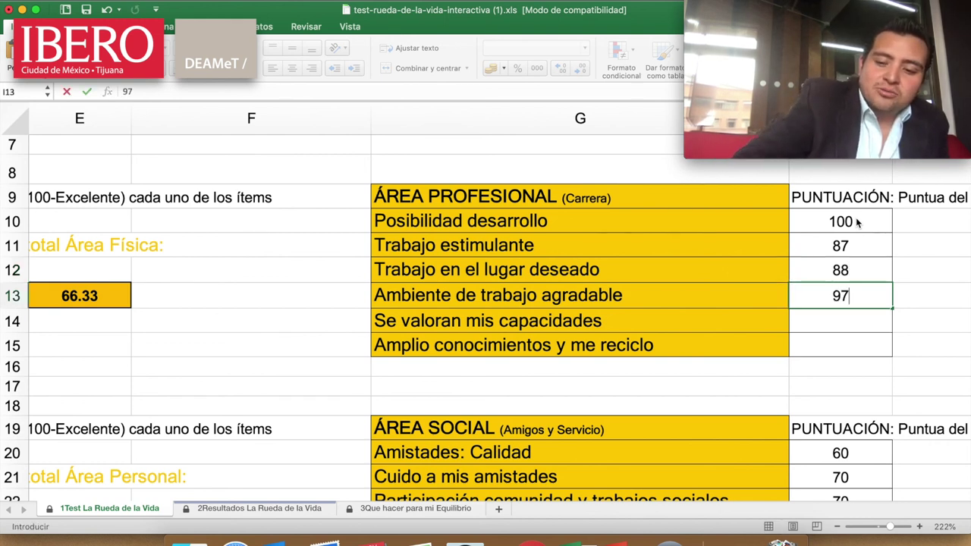
key("Return")
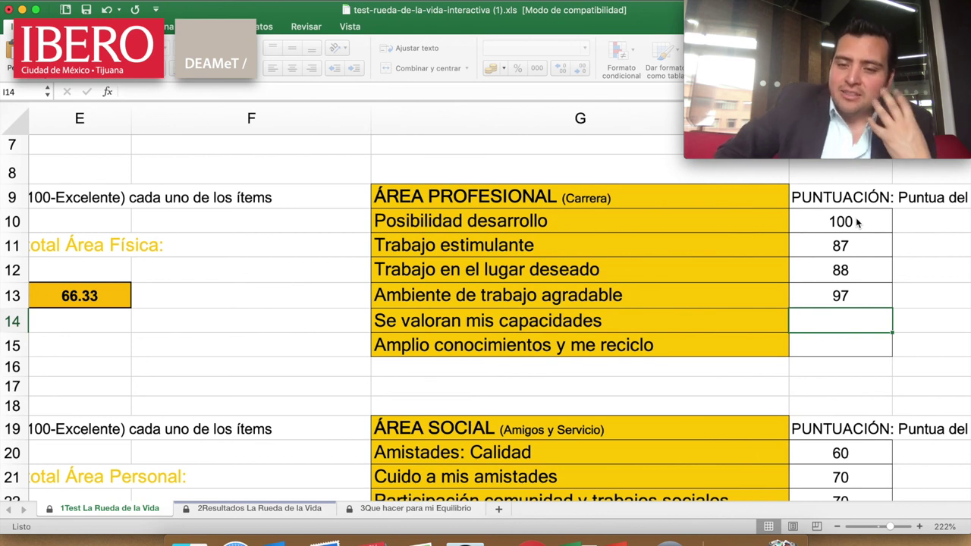
type("8")
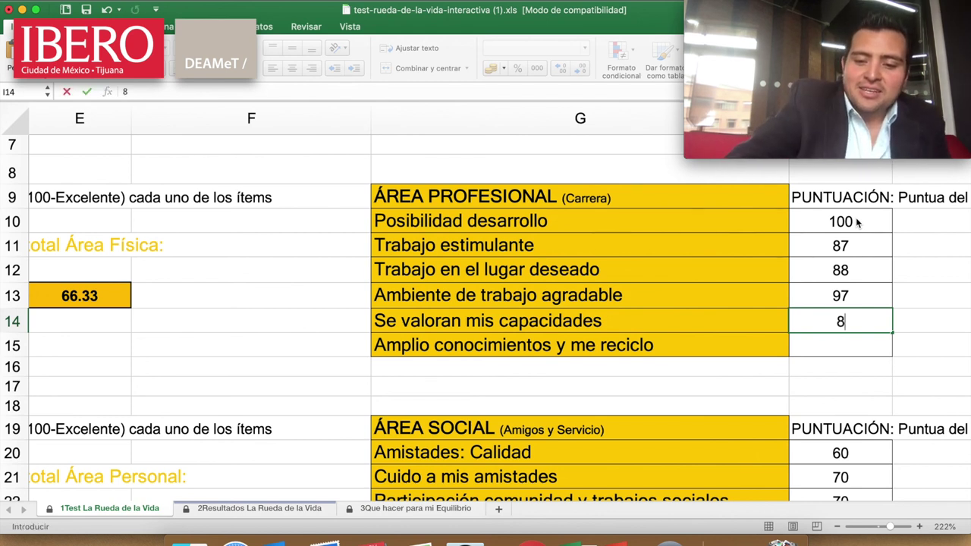
type("7")
key("Return")
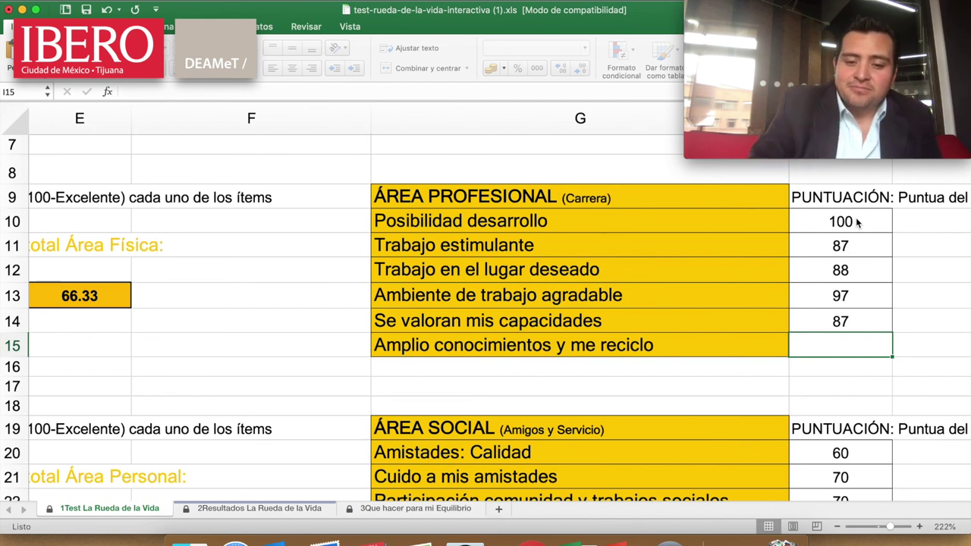
type("87")
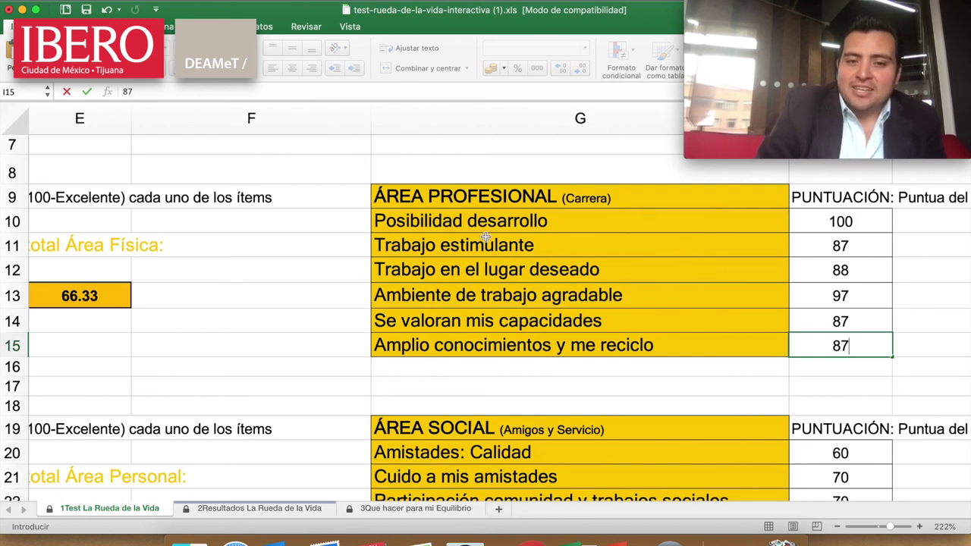
Open the 2Resultados La Rueda de la Vida sheet and review the Evaluación del Equilibrio de Vida text and its table of area scores.
left_click(241, 511)
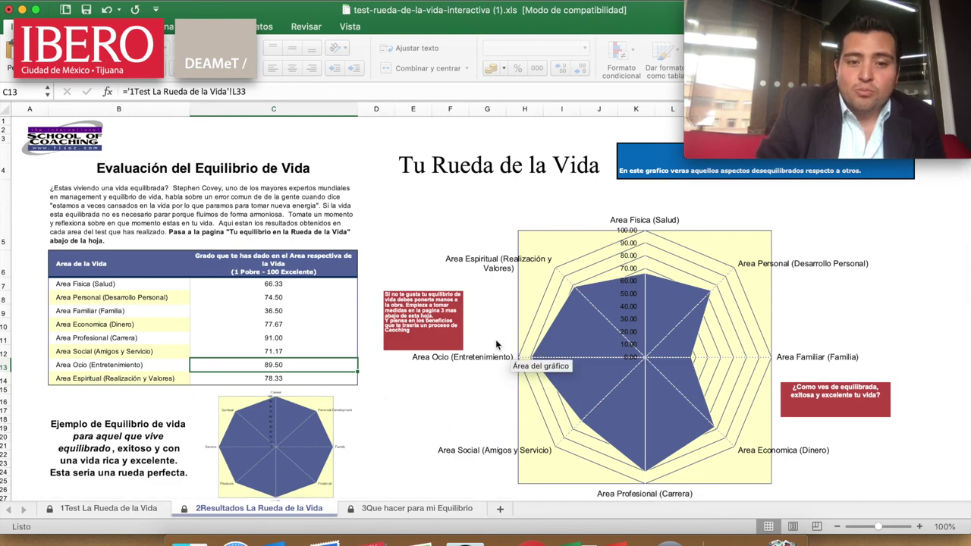
scroll(495, 339, "up", 5)
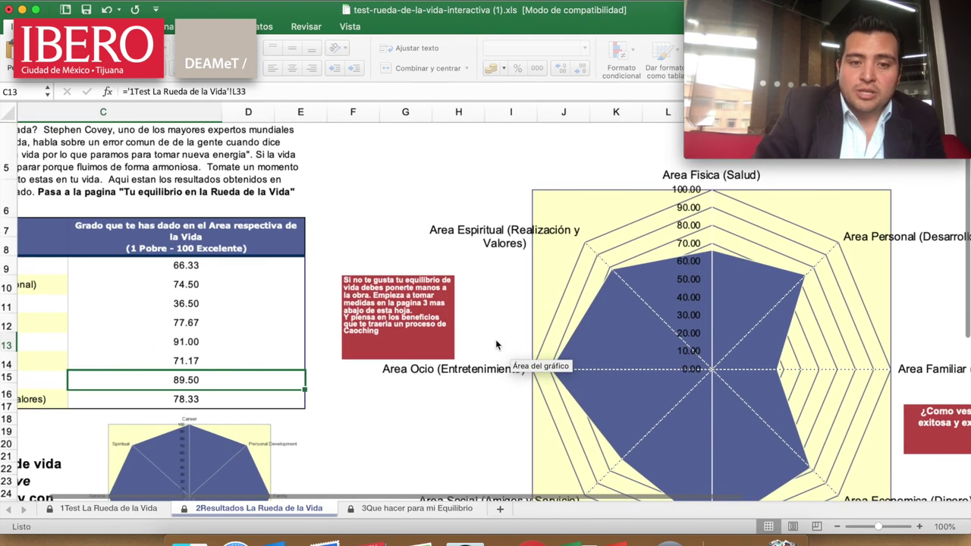
scroll(495, 339, "up", 5)
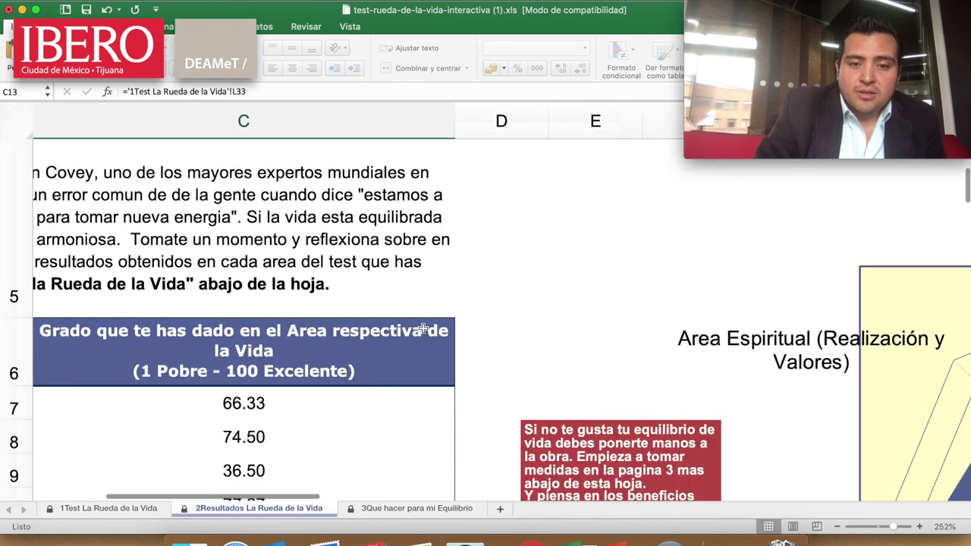
scroll(423, 328, "left", 5)
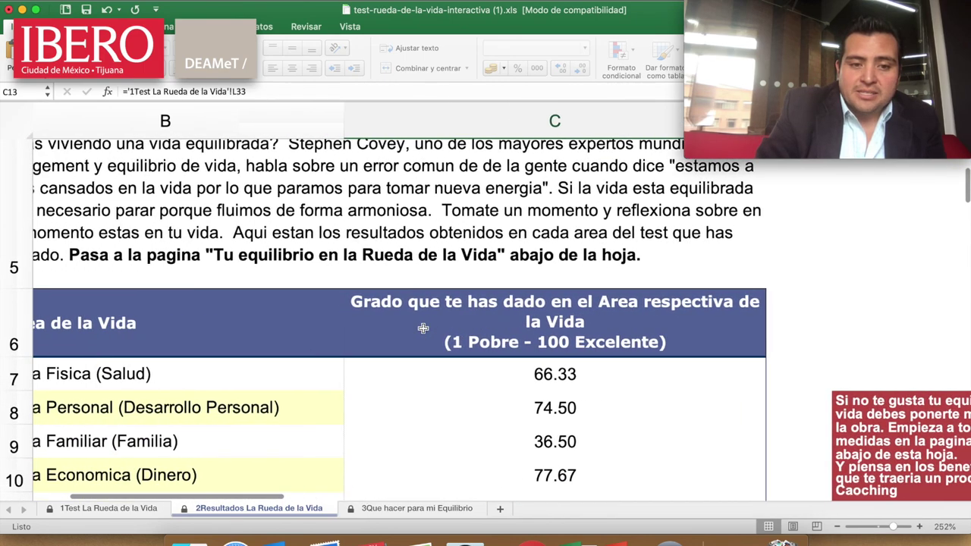
scroll(423, 328, "left", 3)
scroll(423, 327, "up", 3)
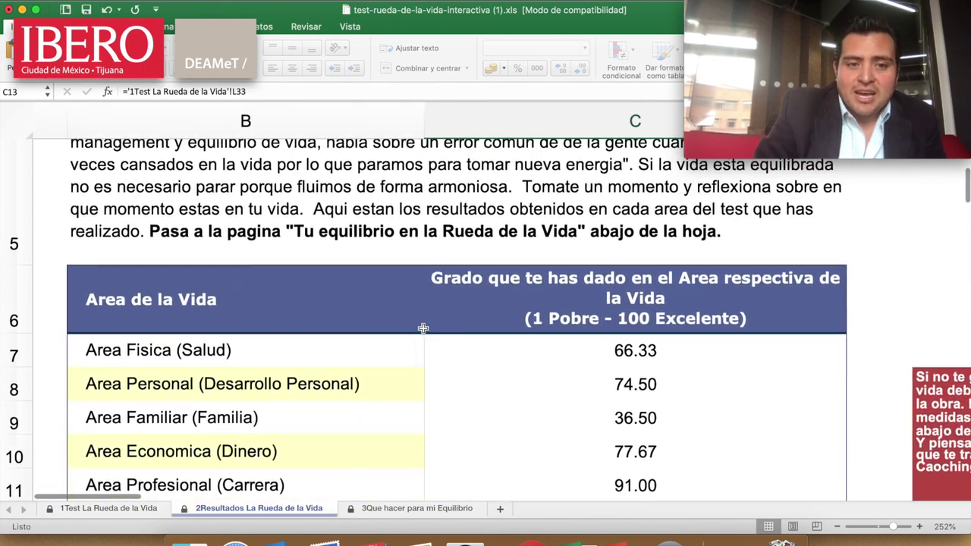
scroll(423, 328, "up", 1)
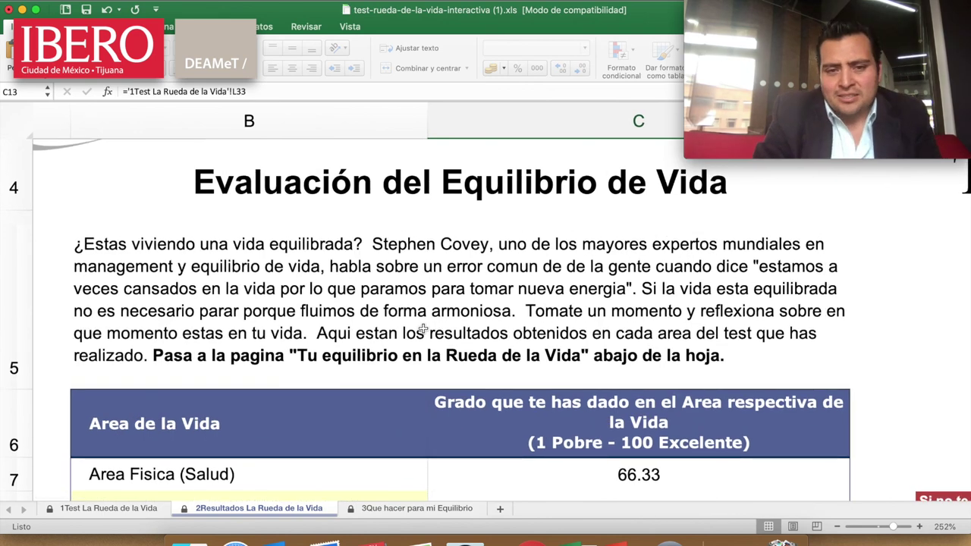
scroll(423, 327, "down", 5)
scroll(423, 327, "left", 1)
scroll(423, 327, "down", 6)
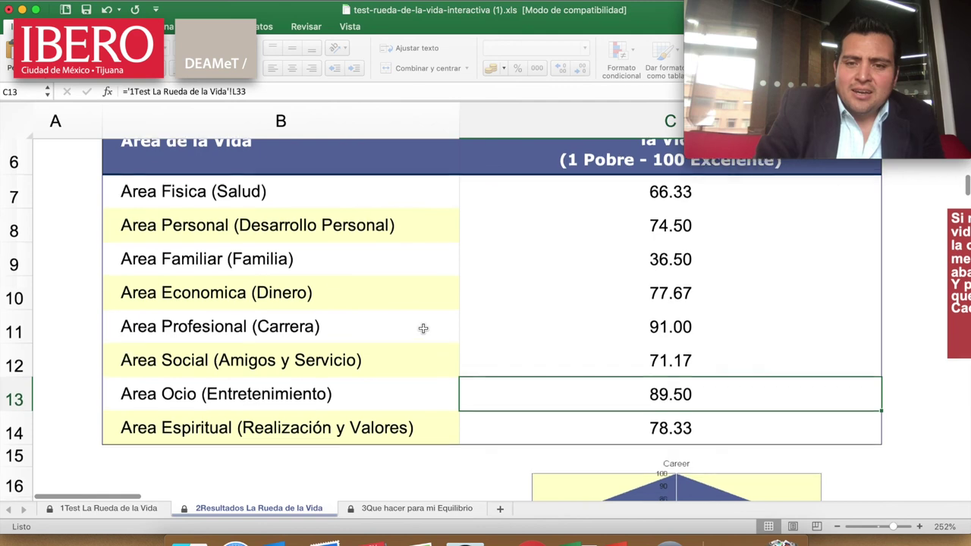
scroll(423, 327, "up", 3)
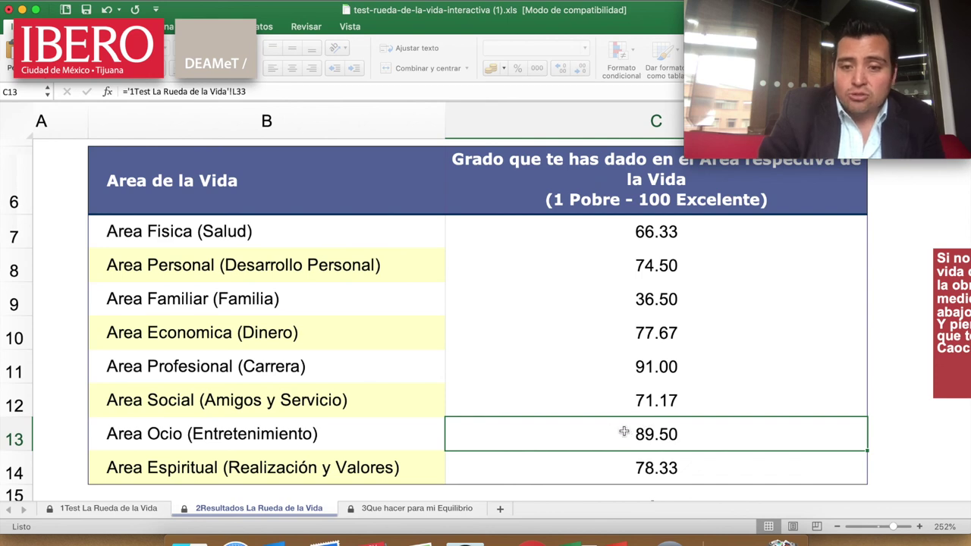
Examine the Tu Rueda de la Vida radar chart to compare the balance between the life areas.
scroll(656, 401, "right", 5)
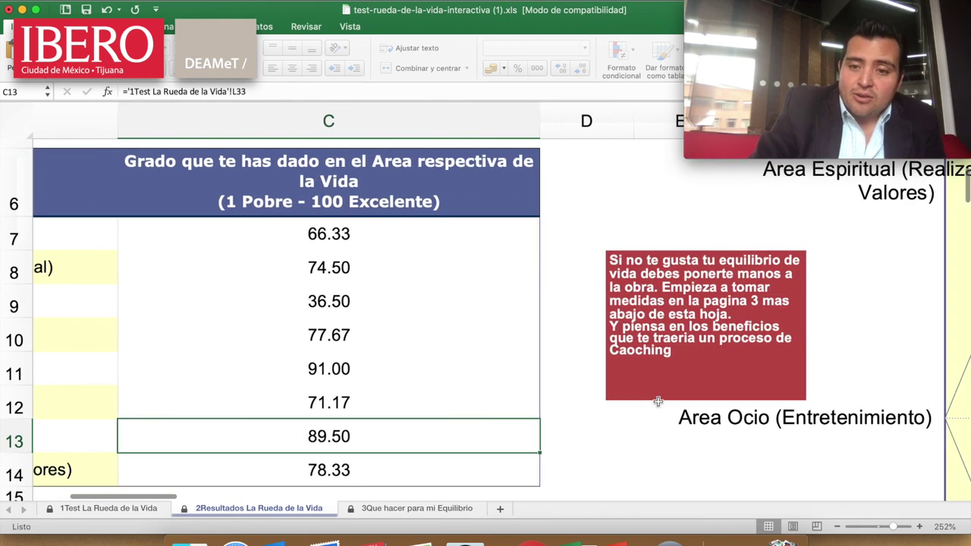
scroll(657, 401, "right", 10)
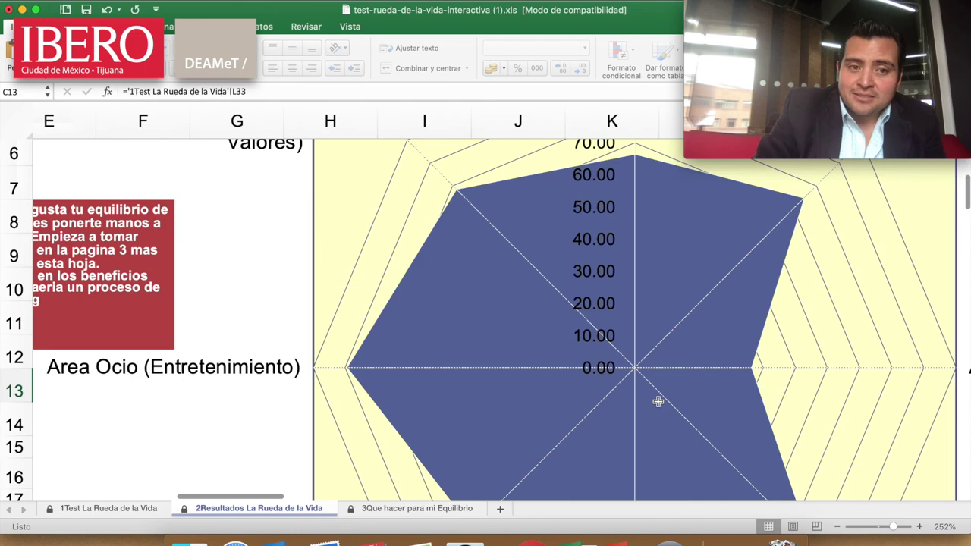
scroll(657, 401, "right", 4)
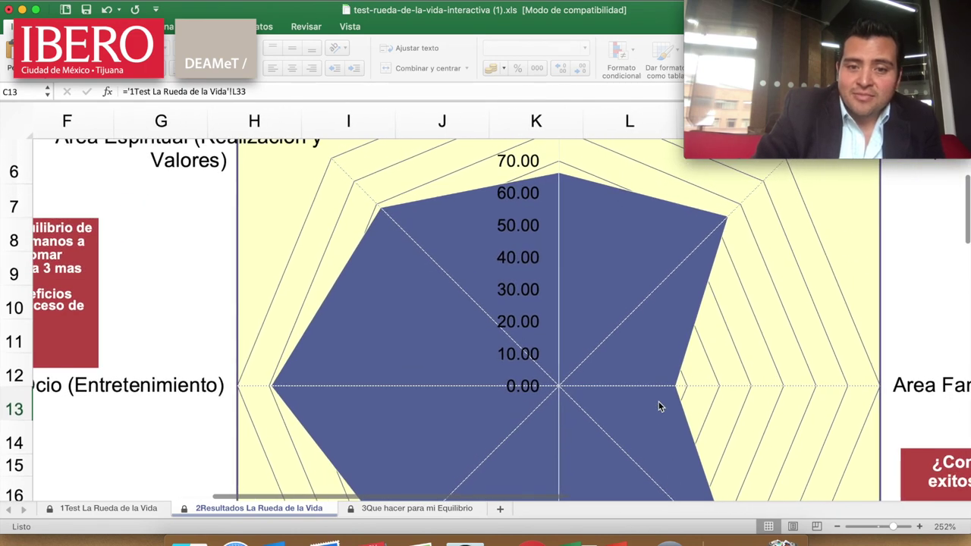
scroll(658, 401, "left", 8)
scroll(658, 401, "up", 1)
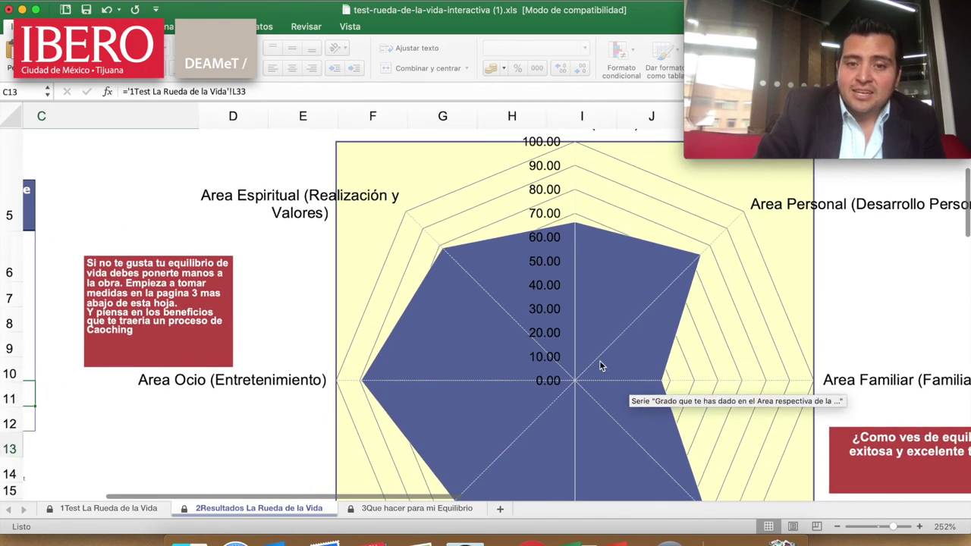
scroll(599, 366, "left", 6)
scroll(599, 366, "down", 4)
scroll(599, 366, "right", 7)
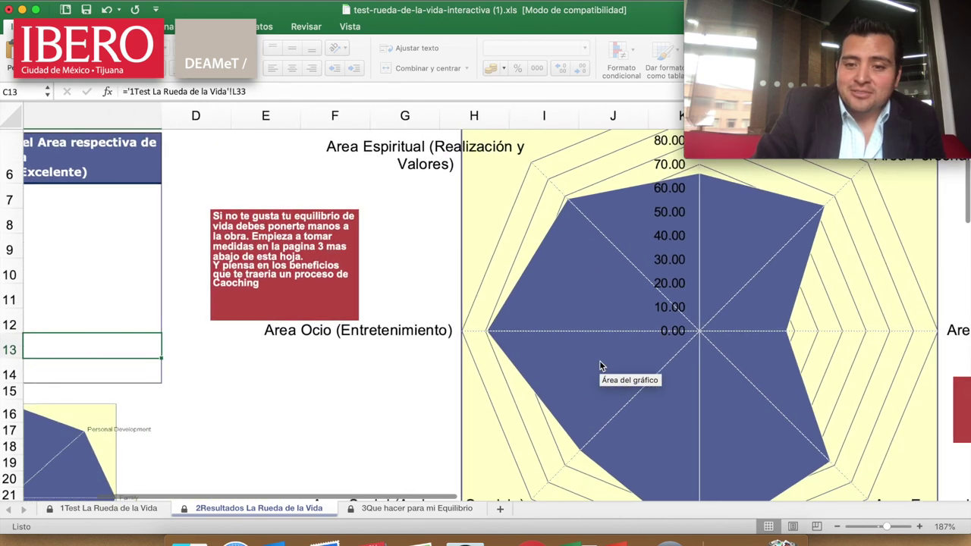
scroll(599, 367, "right", 2)
scroll(599, 366, "down", 1)
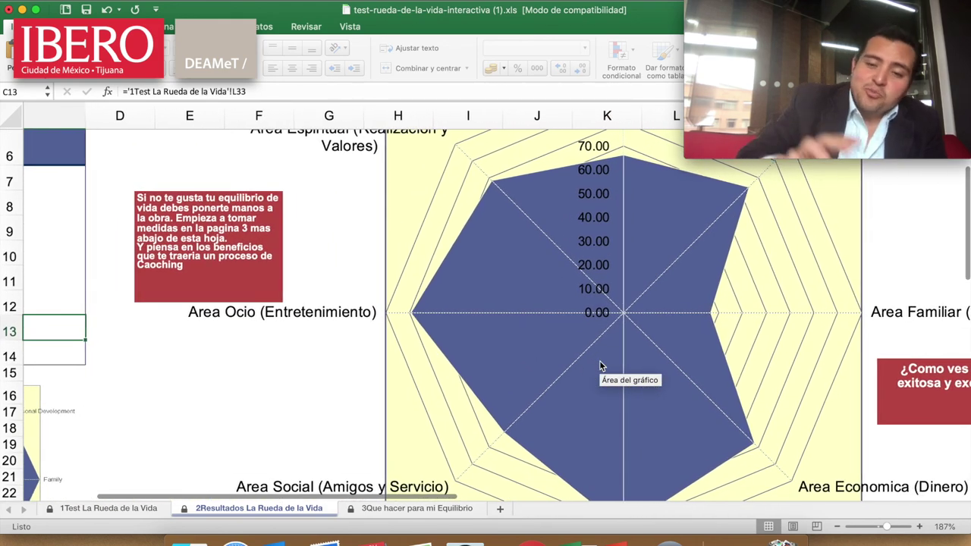